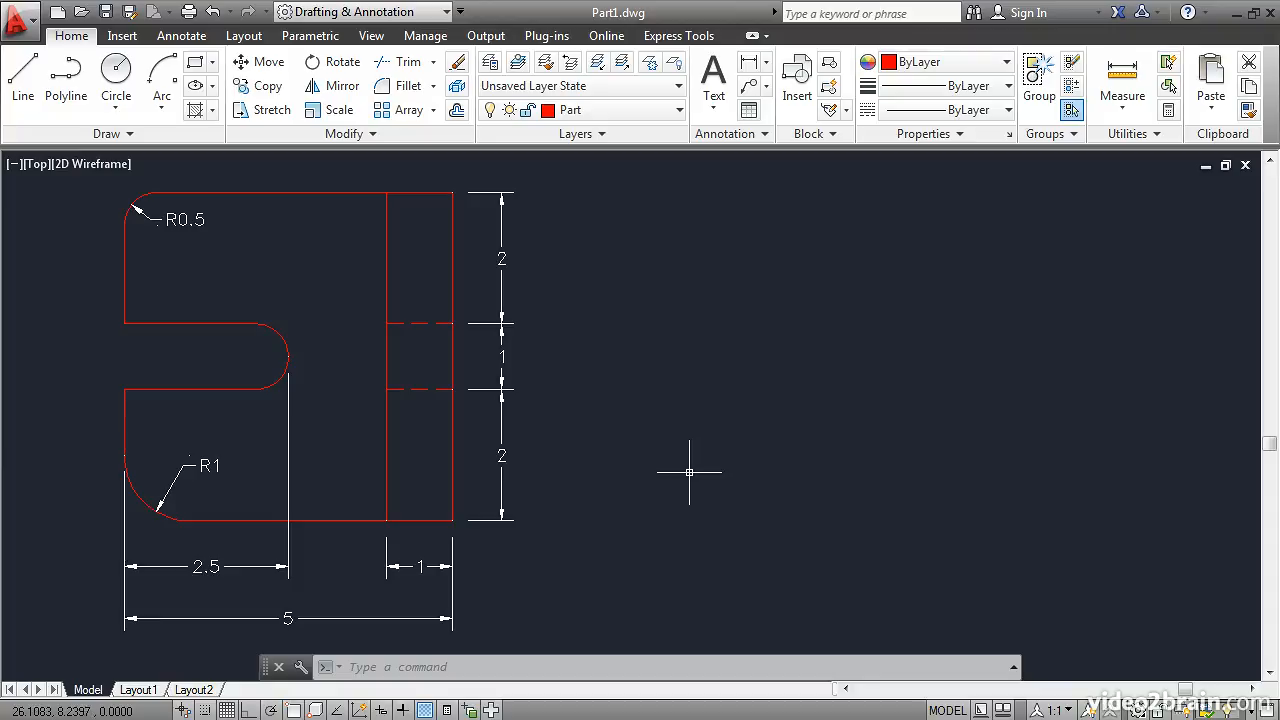
Step: Turn on dynamic input, the grid display and snap mode
click(381, 709)
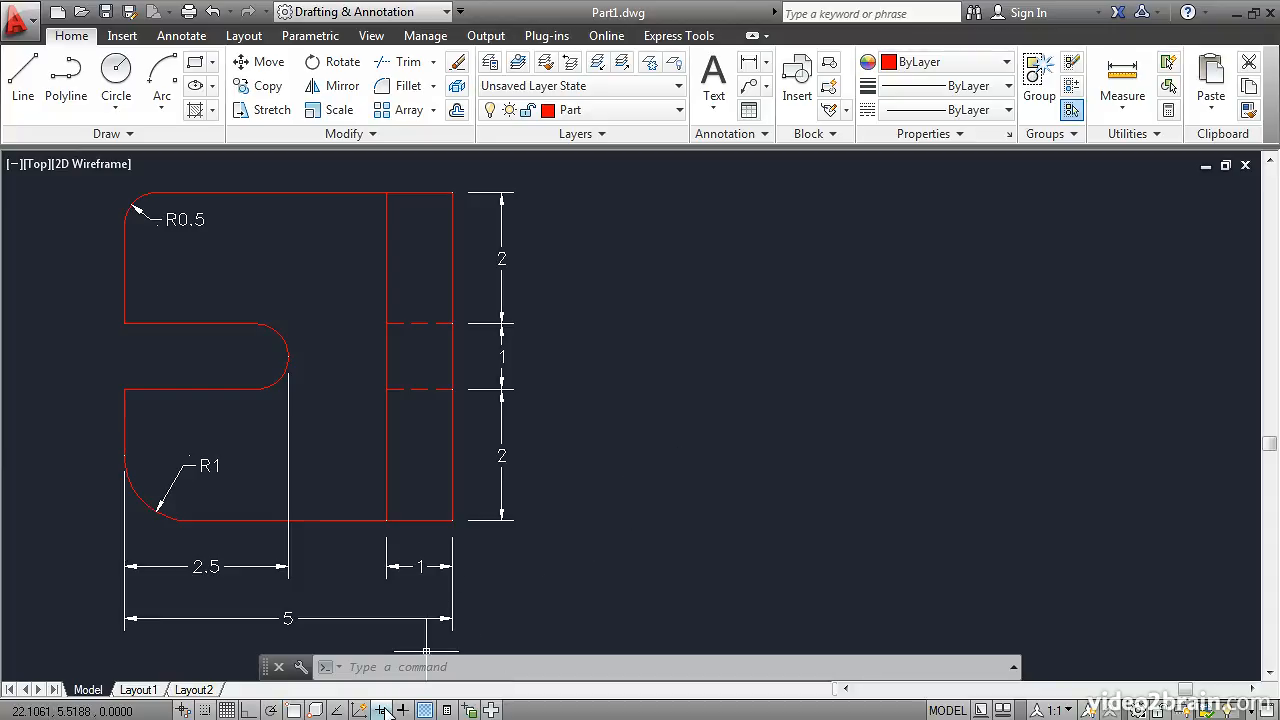
click(227, 709)
click(206, 709)
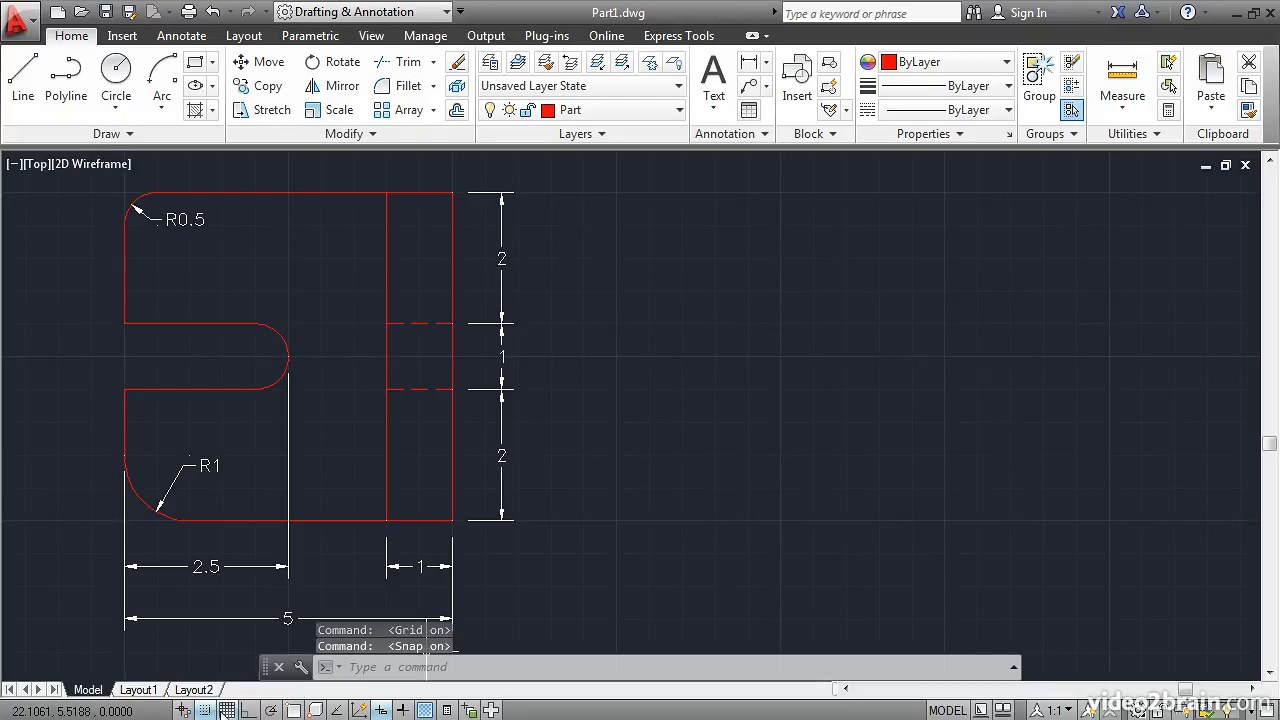
Step: Set the grid X and Y spacing to 1 in the drafting settings
right_click(227, 709)
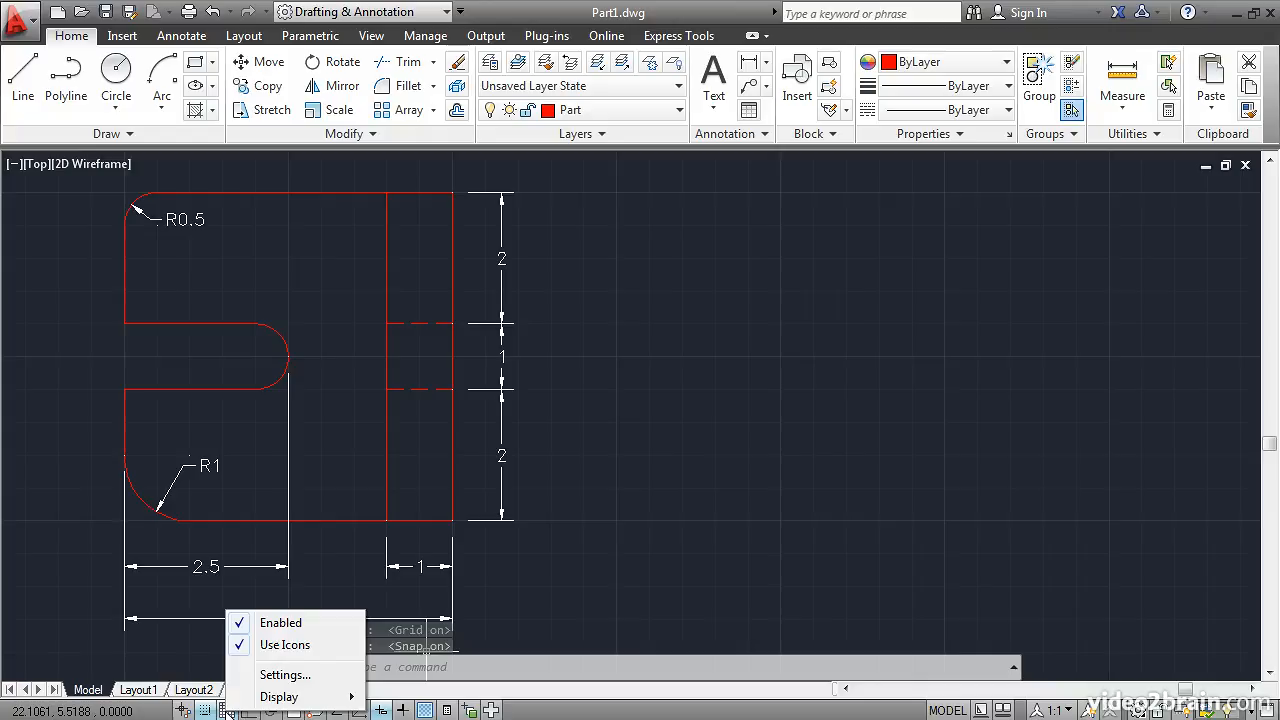
click(292, 676)
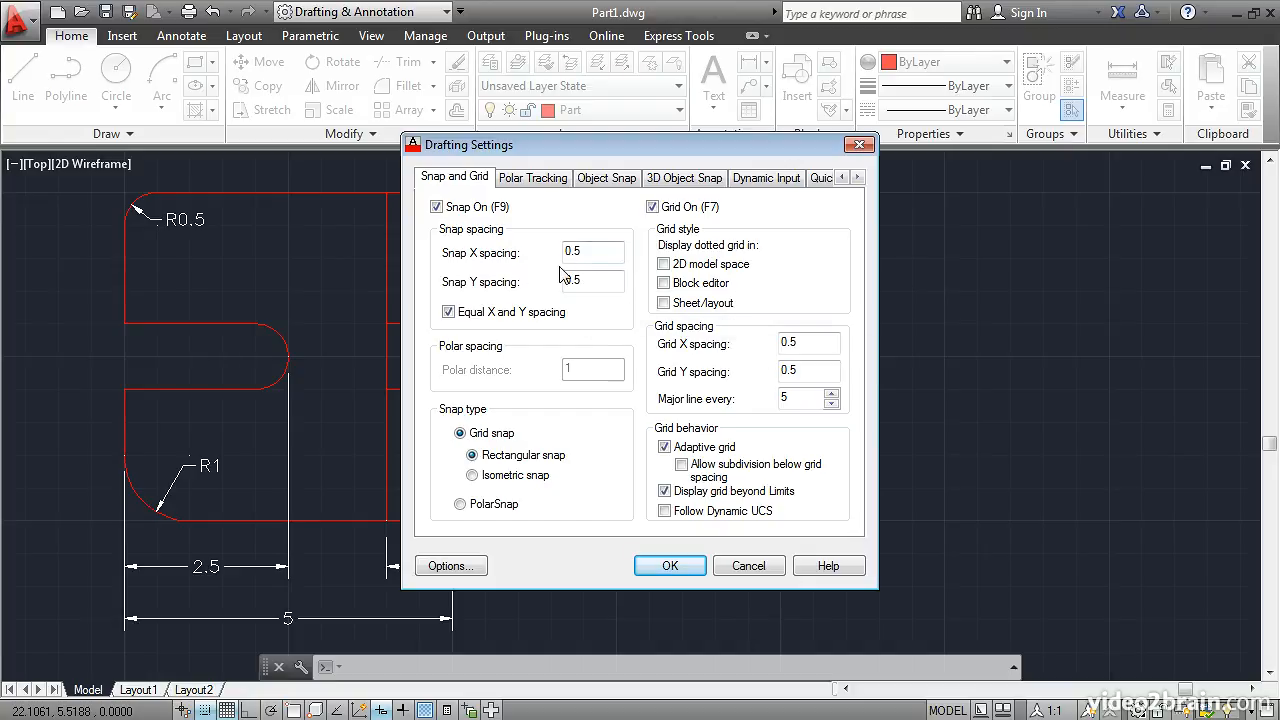
double_click(788, 343)
text(1)
key(Tab)
text(1)
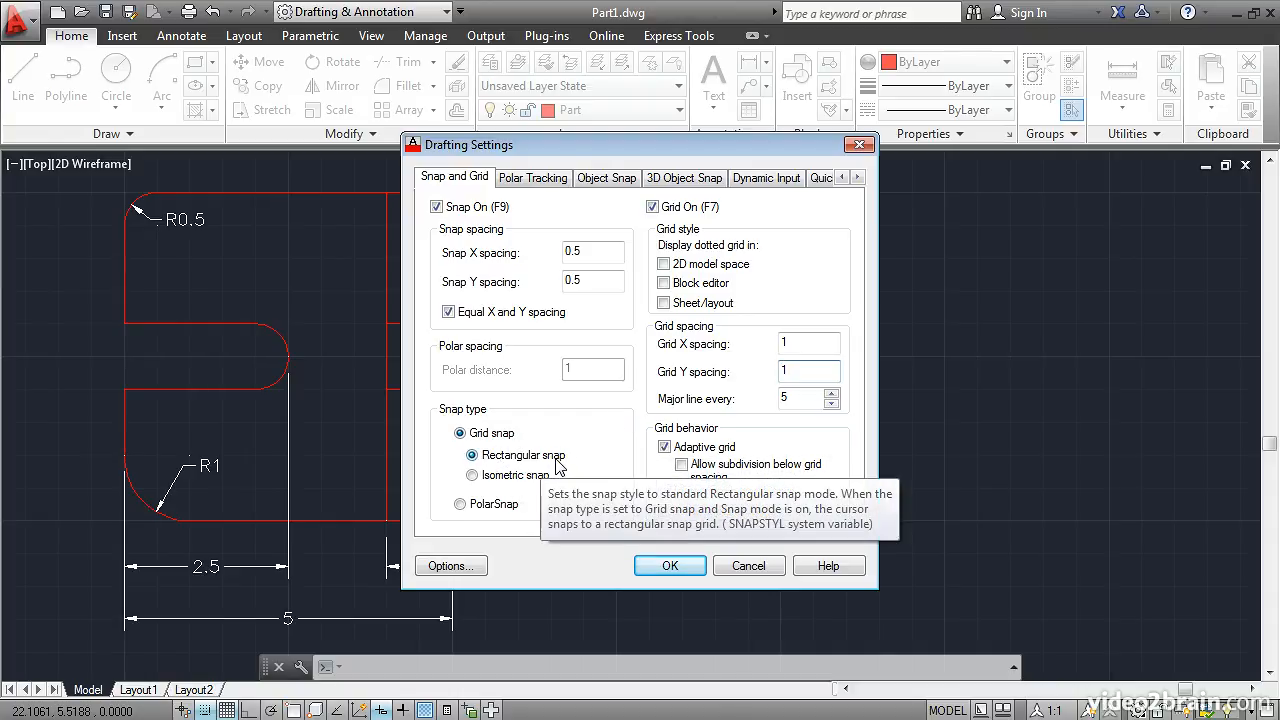
click(660, 564)
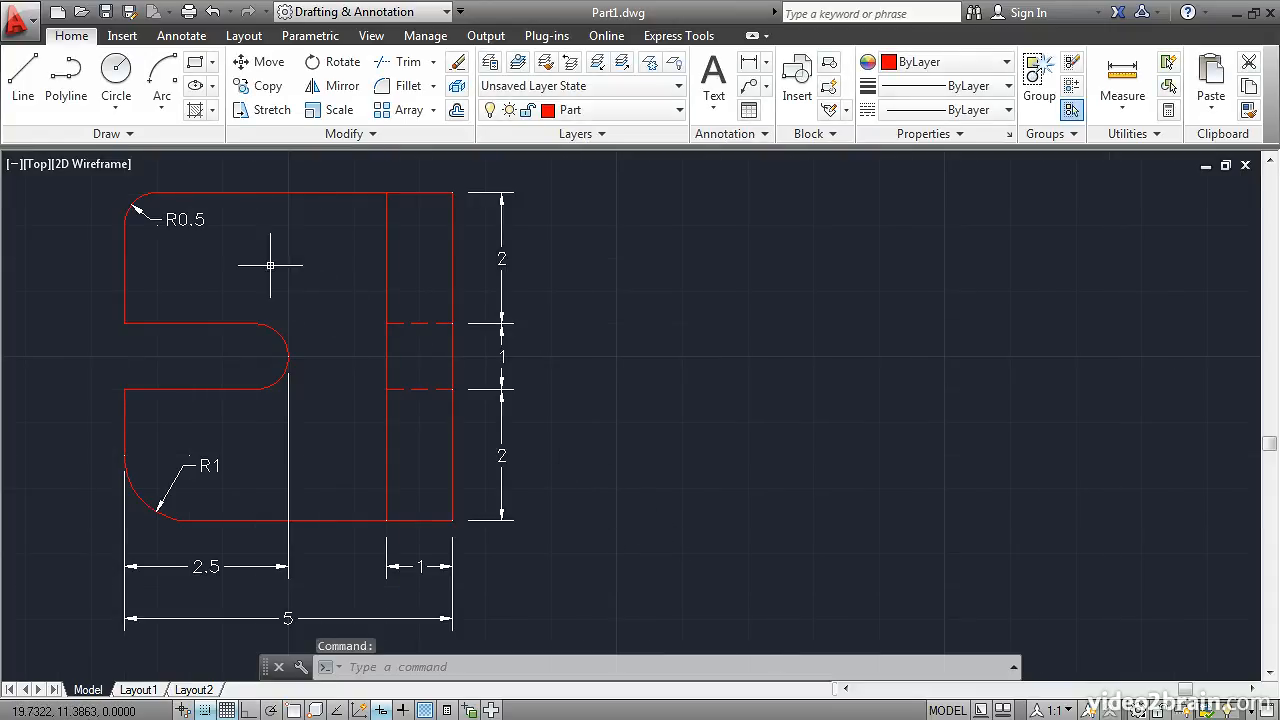
Step: Draw the copy's closed 5 by 5 line outline from point 30,12.5, with a 2.5-deep, 1-wide rectangular slot centred on its left edge
click(23, 78)
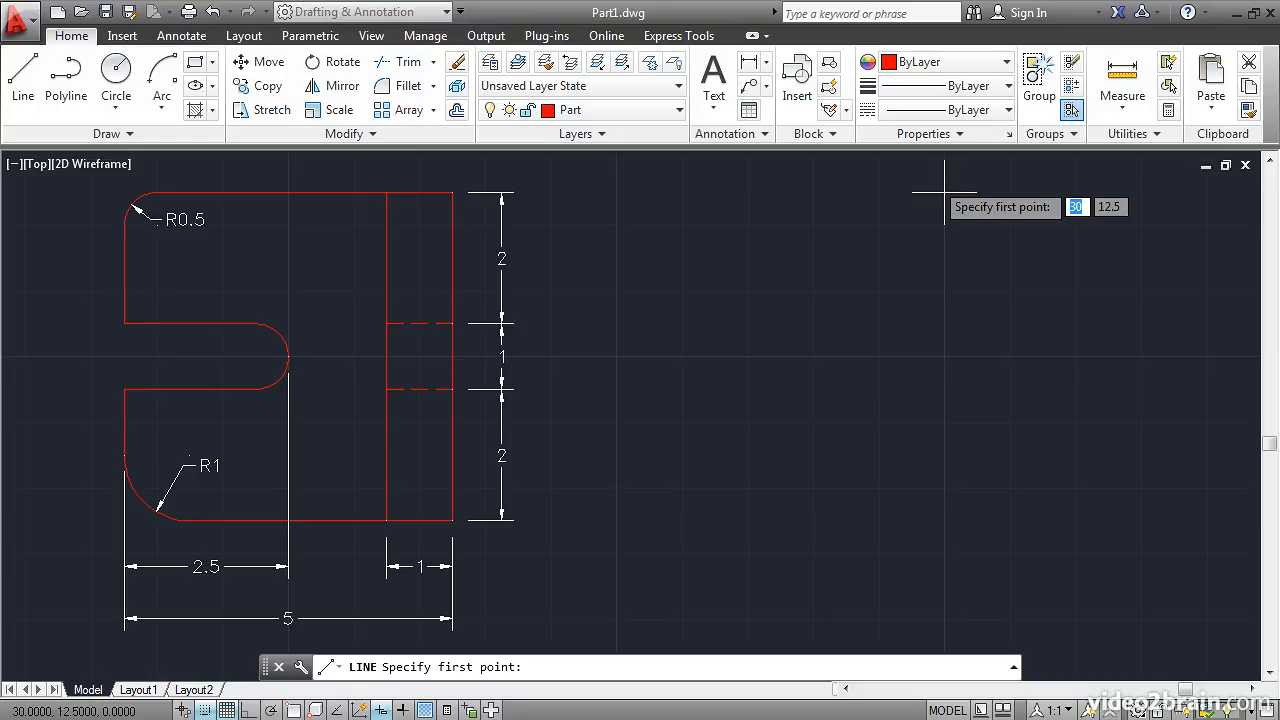
click(944, 192)
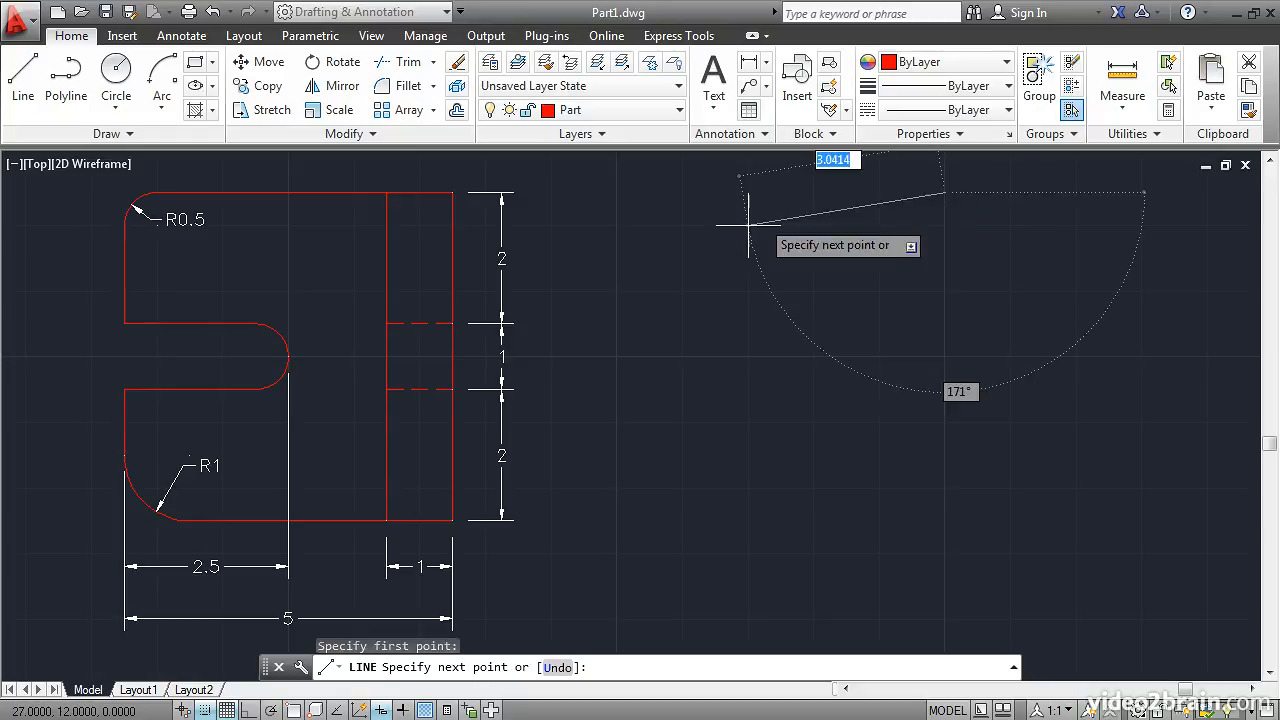
click(616, 192)
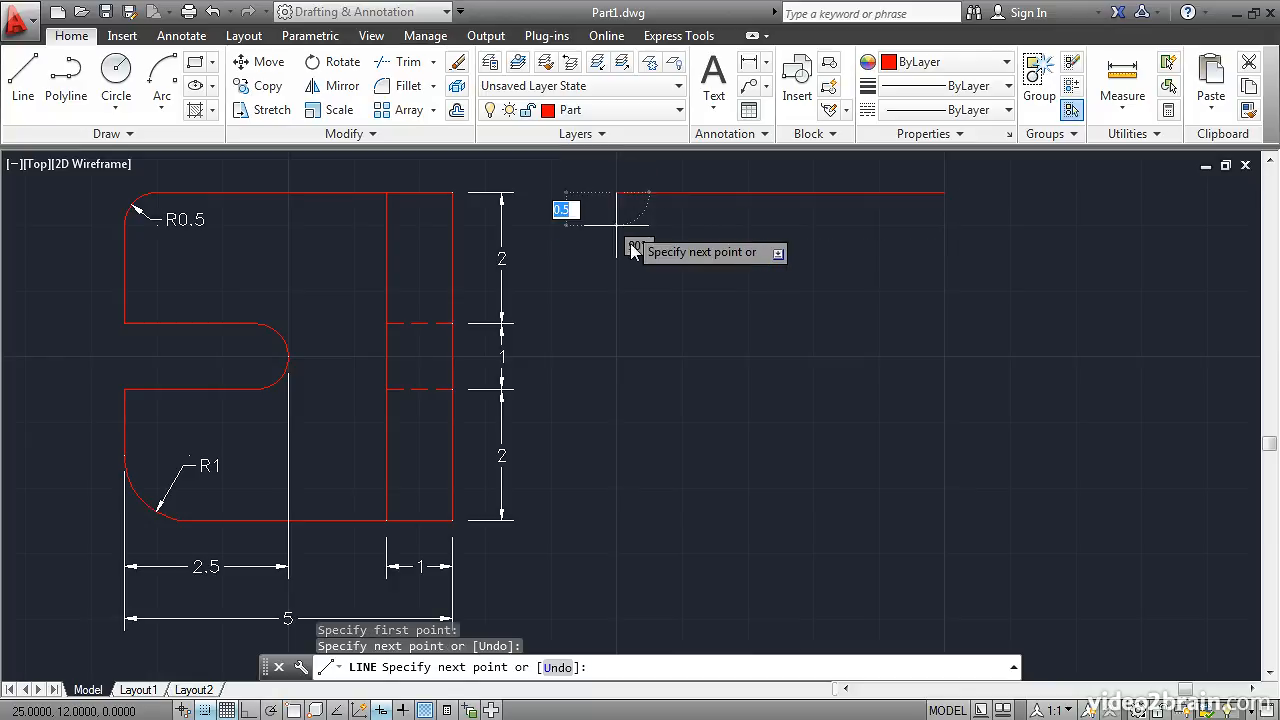
click(616, 323)
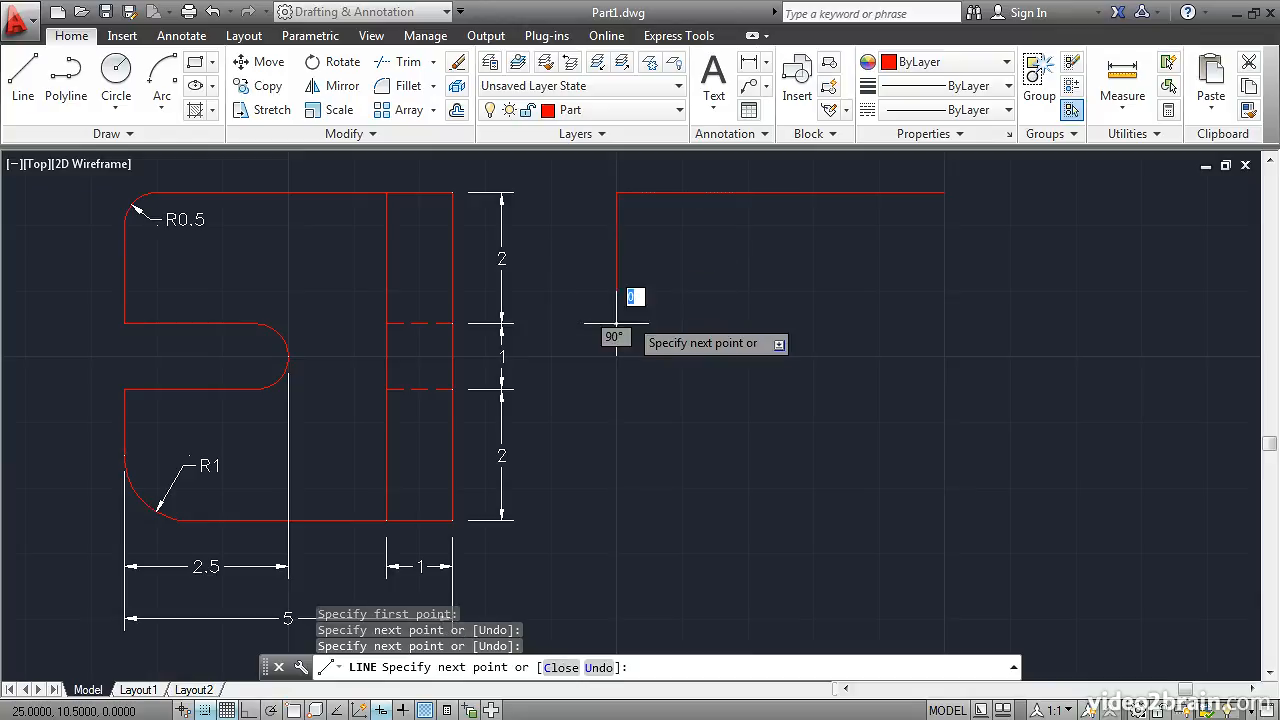
click(780, 323)
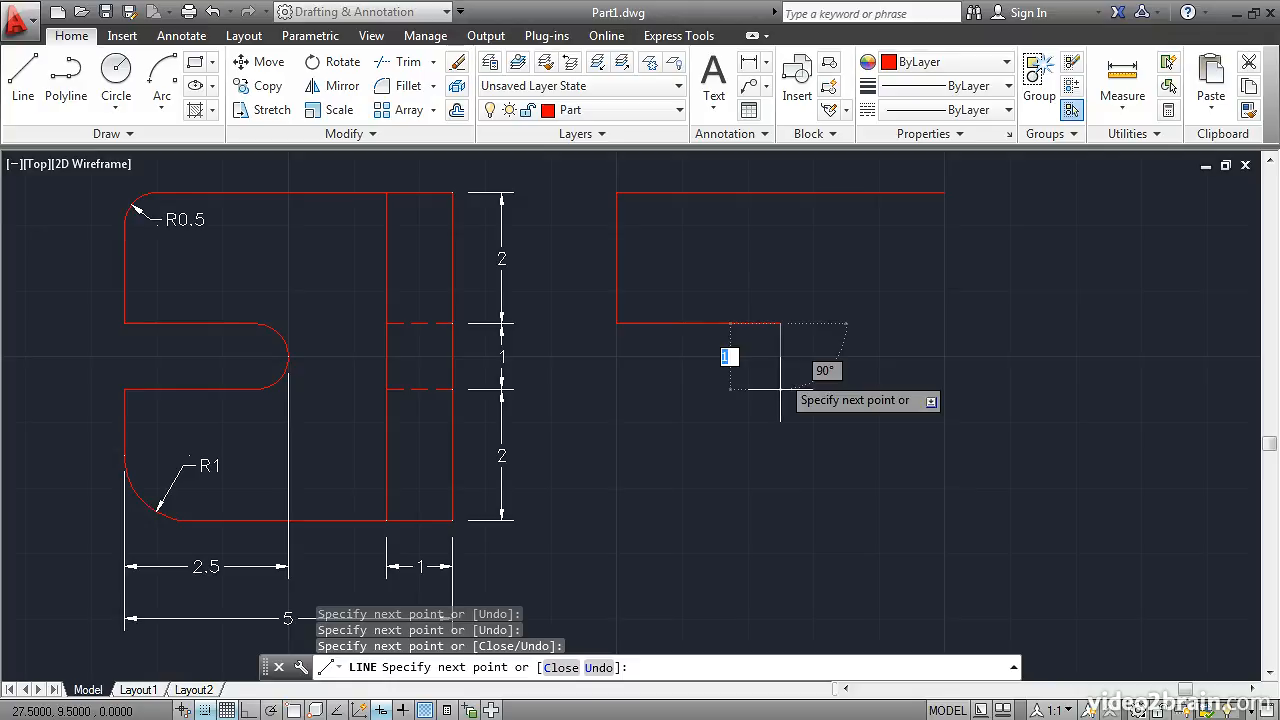
click(780, 389)
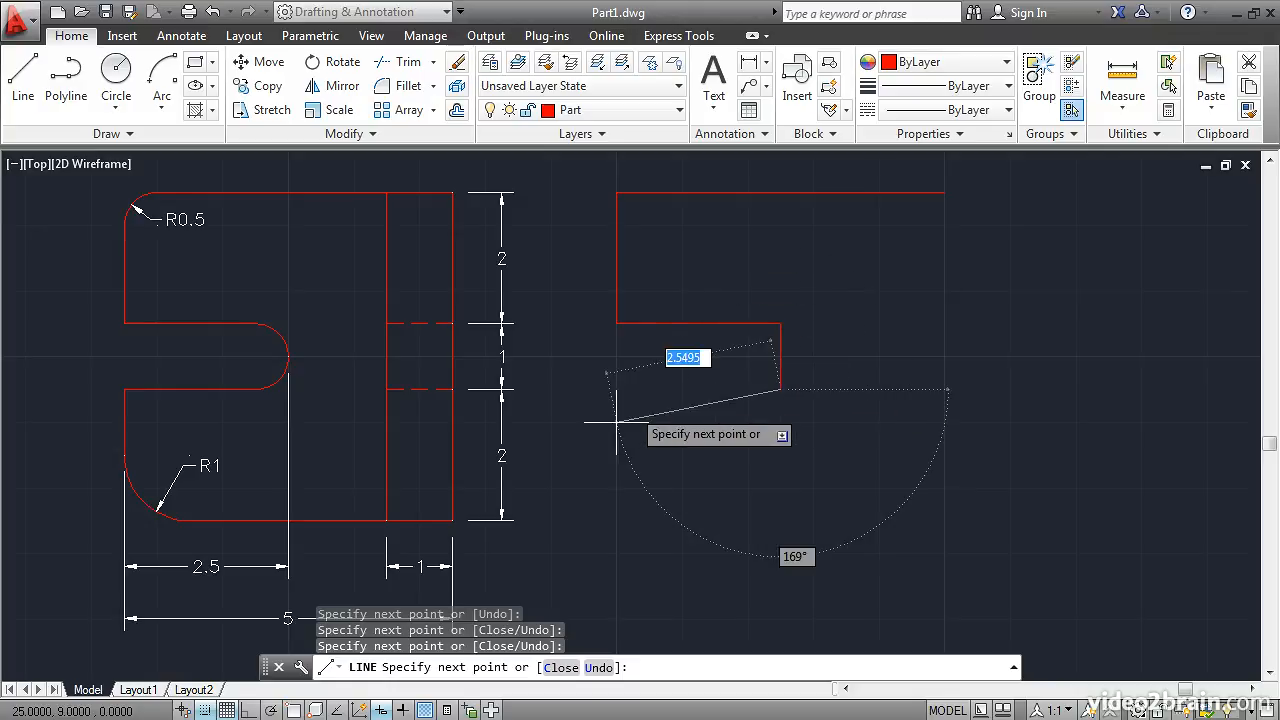
click(616, 389)
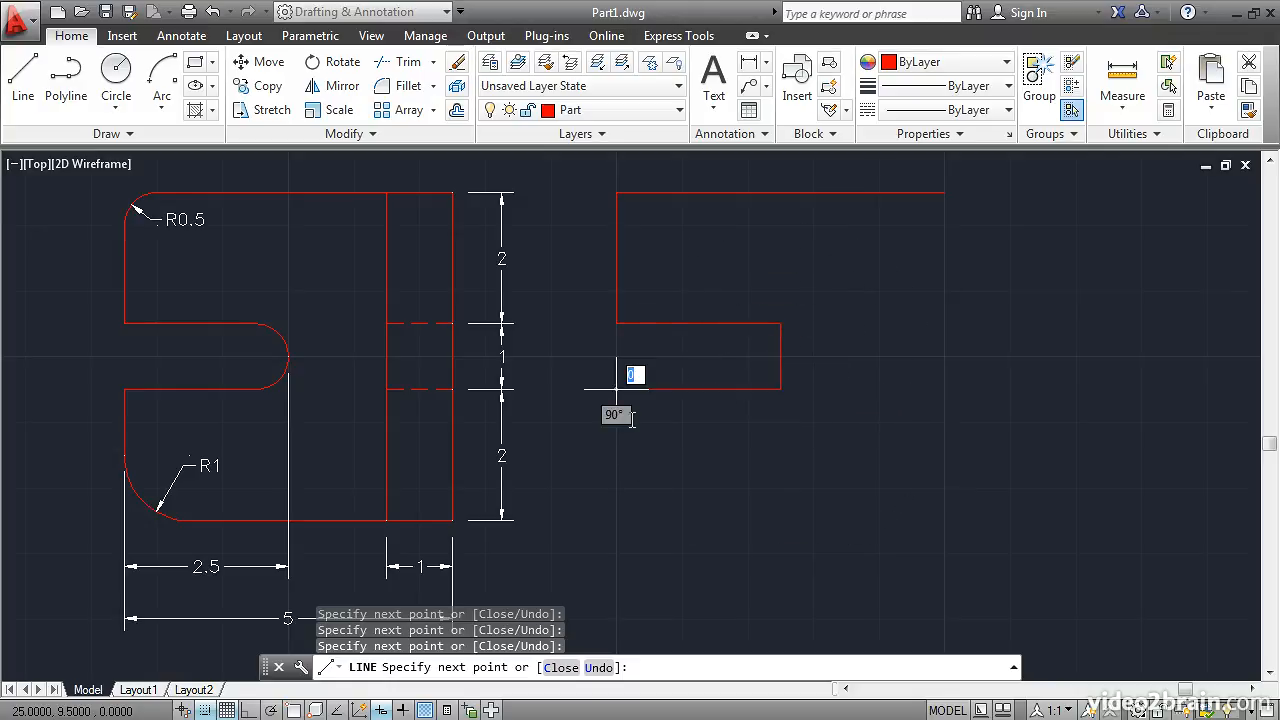
click(616, 520)
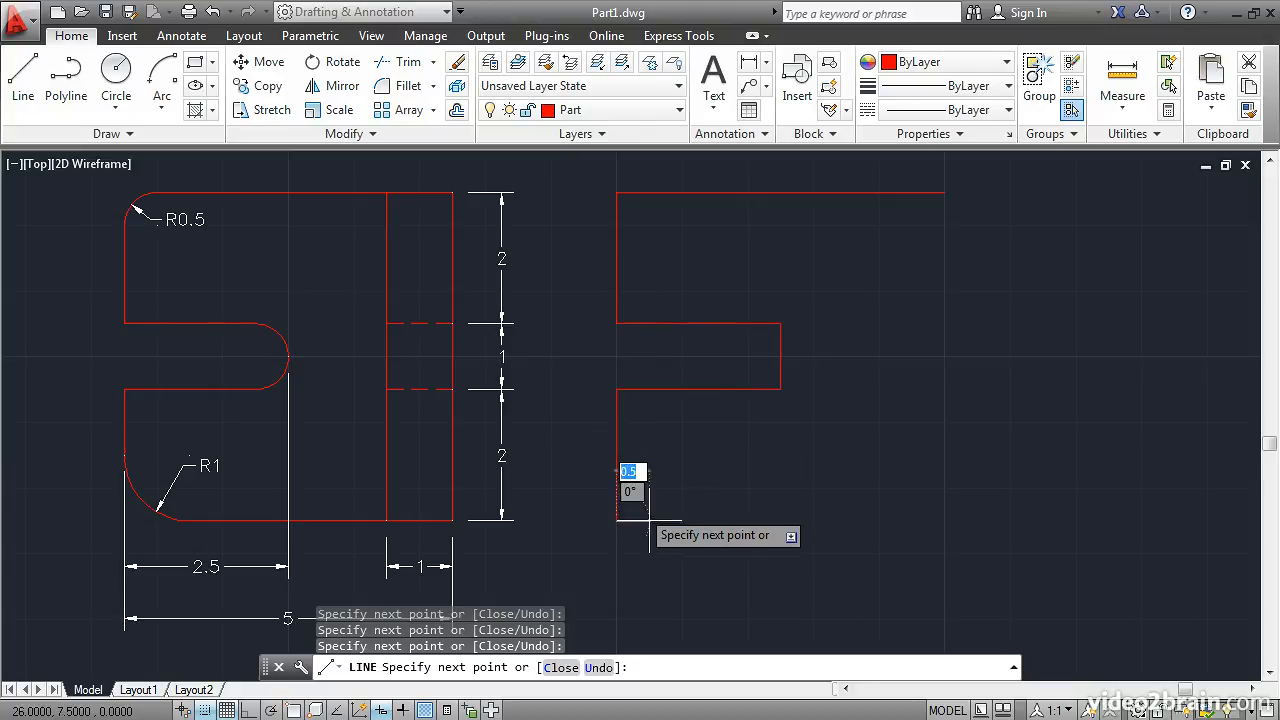
click(944, 520)
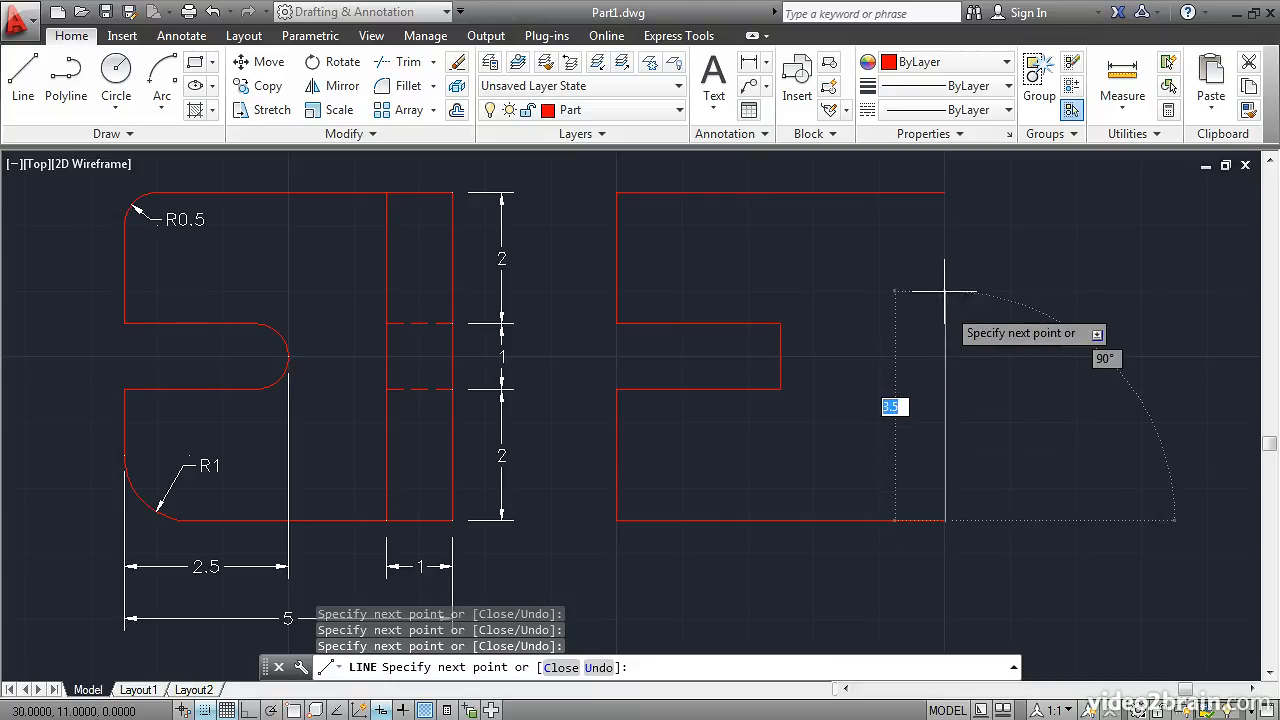
click(944, 192)
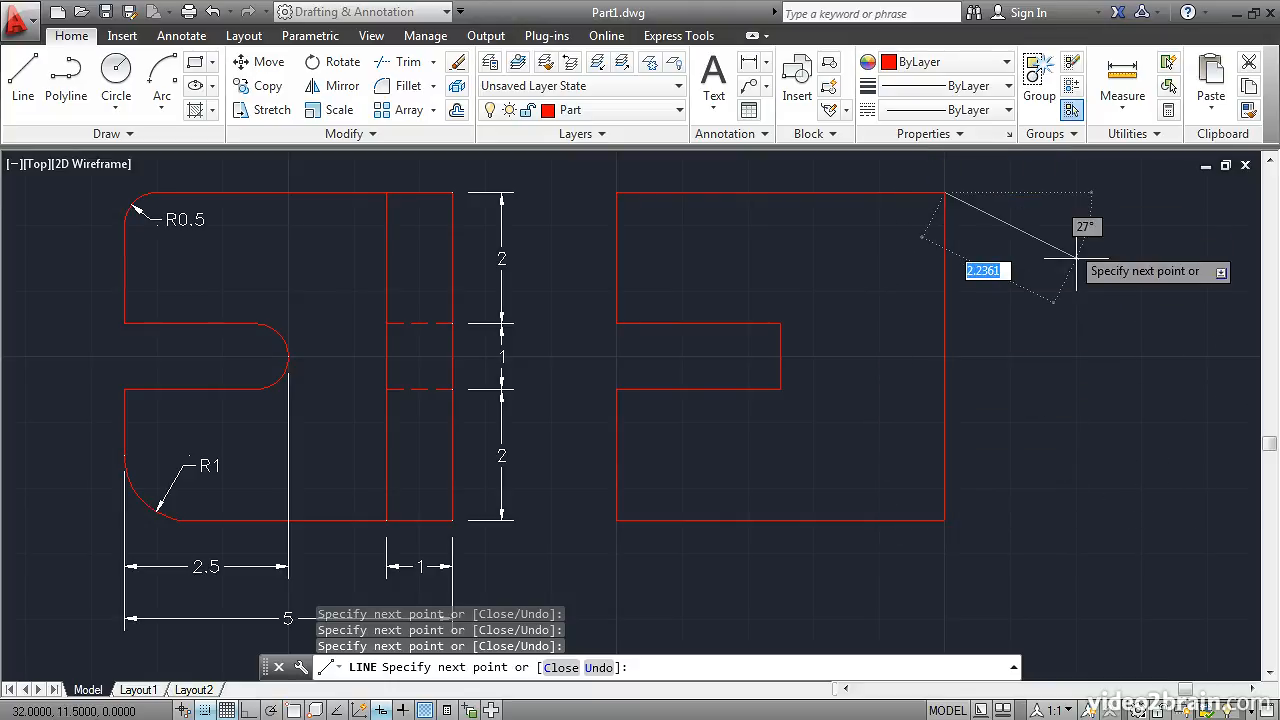
key(Return)
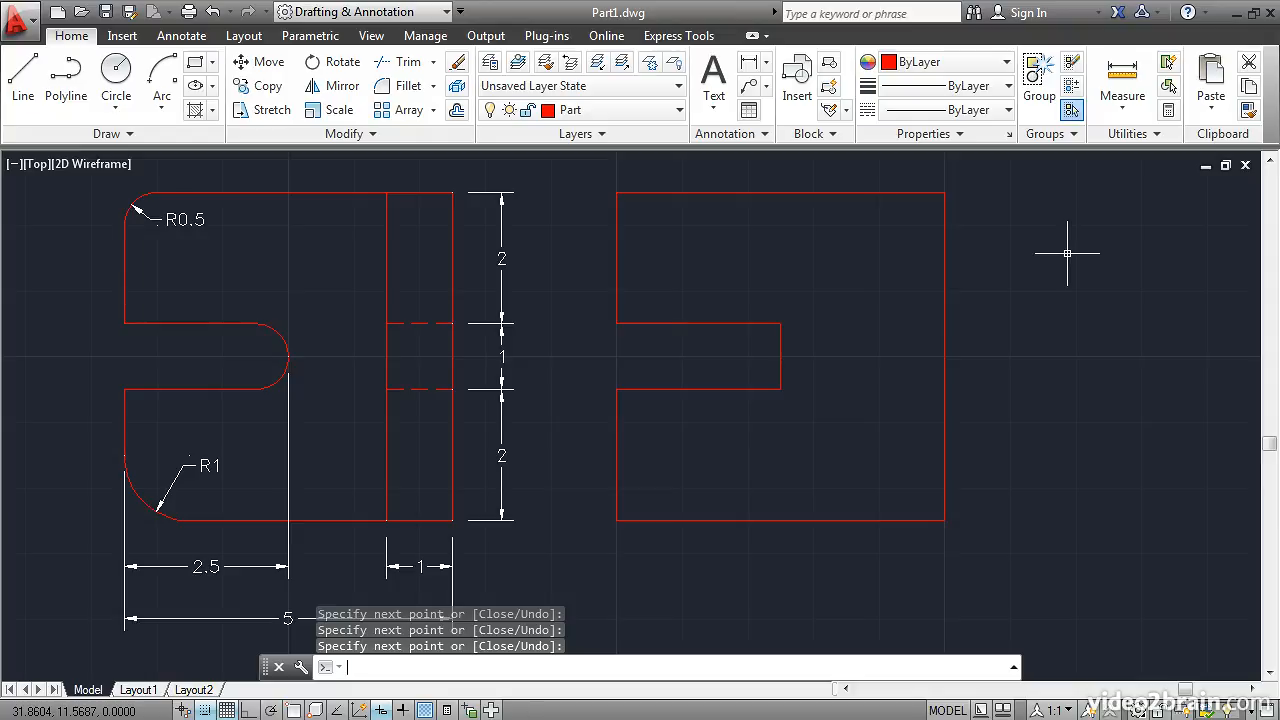
Step: Draw a full-height vertical line inside the new outline, 1 unit from its right edge
key(Return)
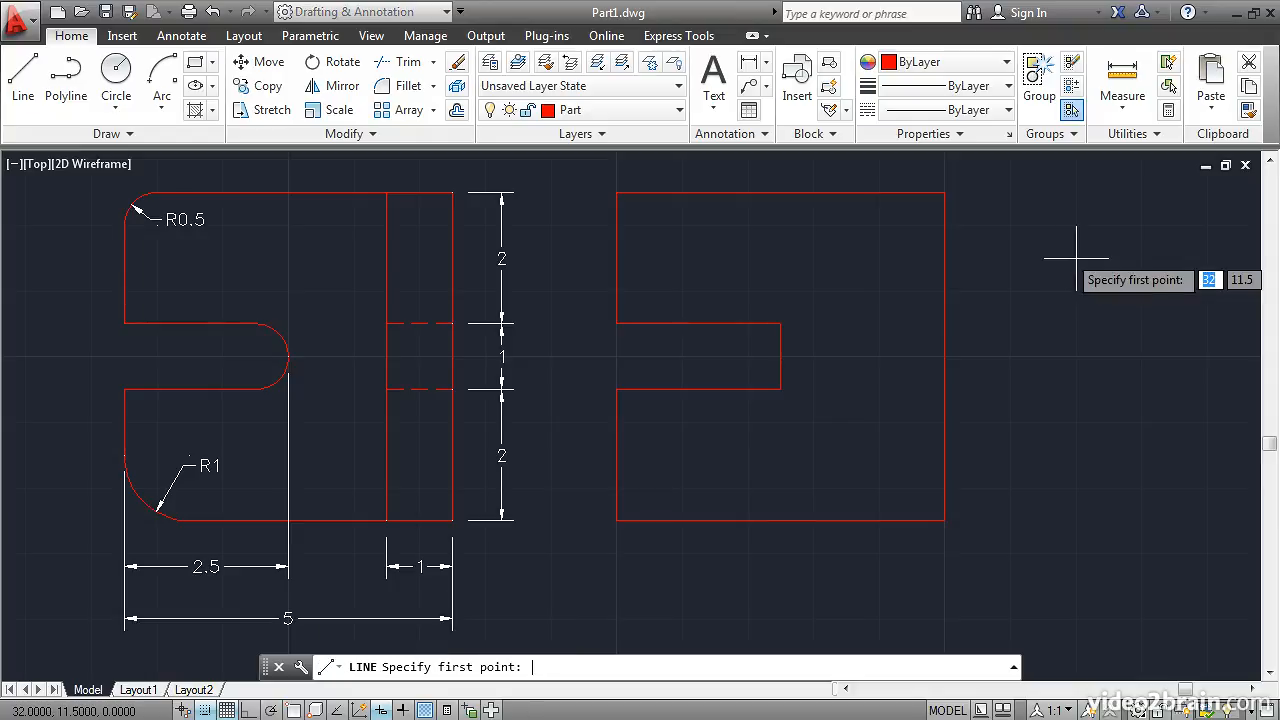
click(879, 192)
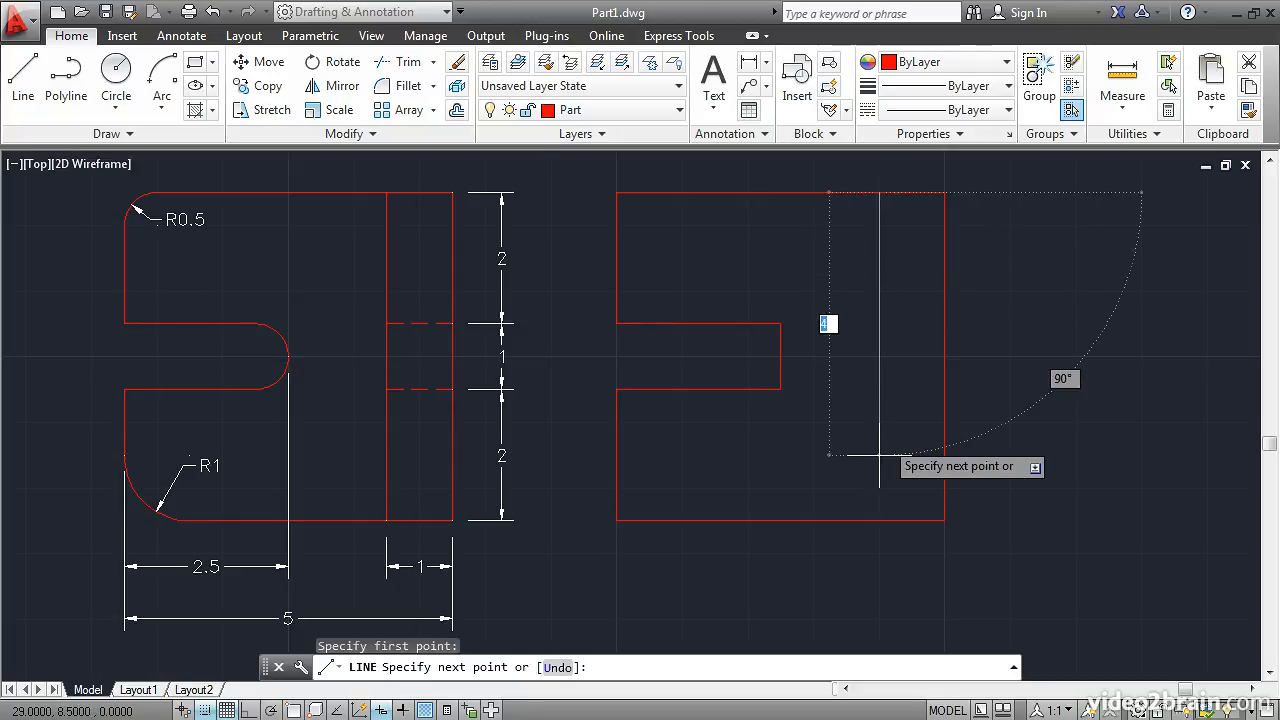
click(879, 520)
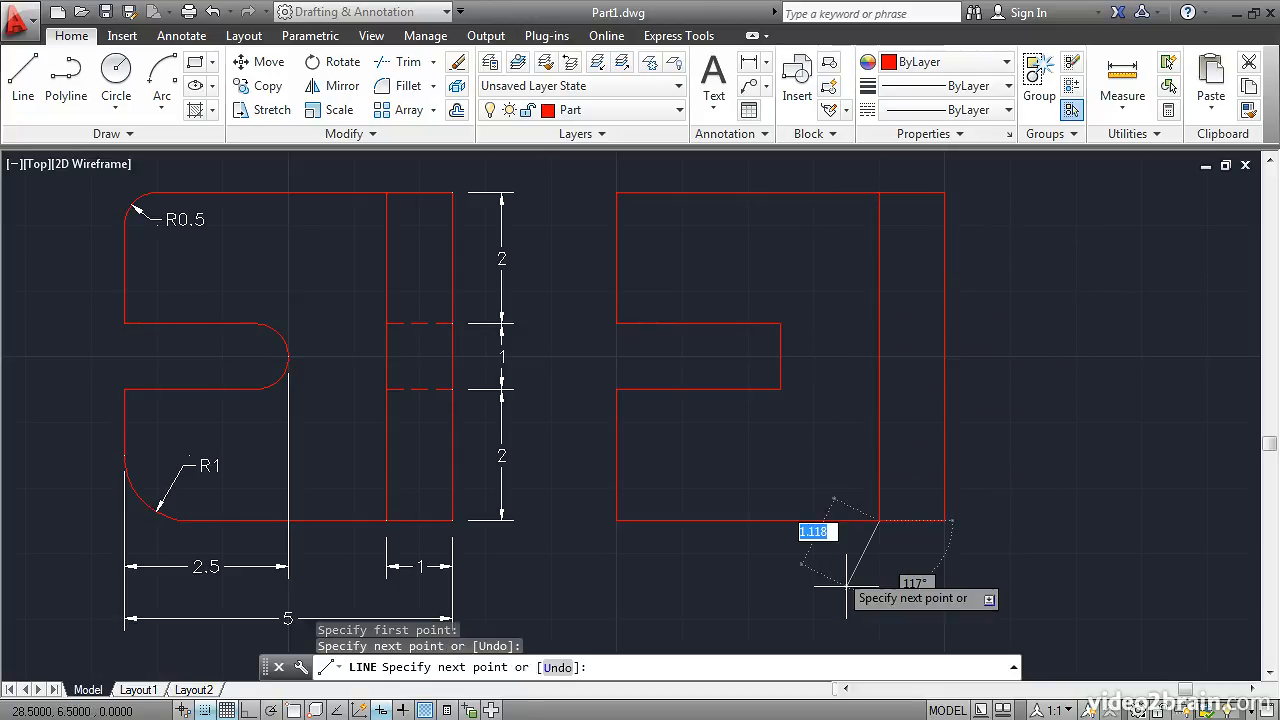
key(Return)
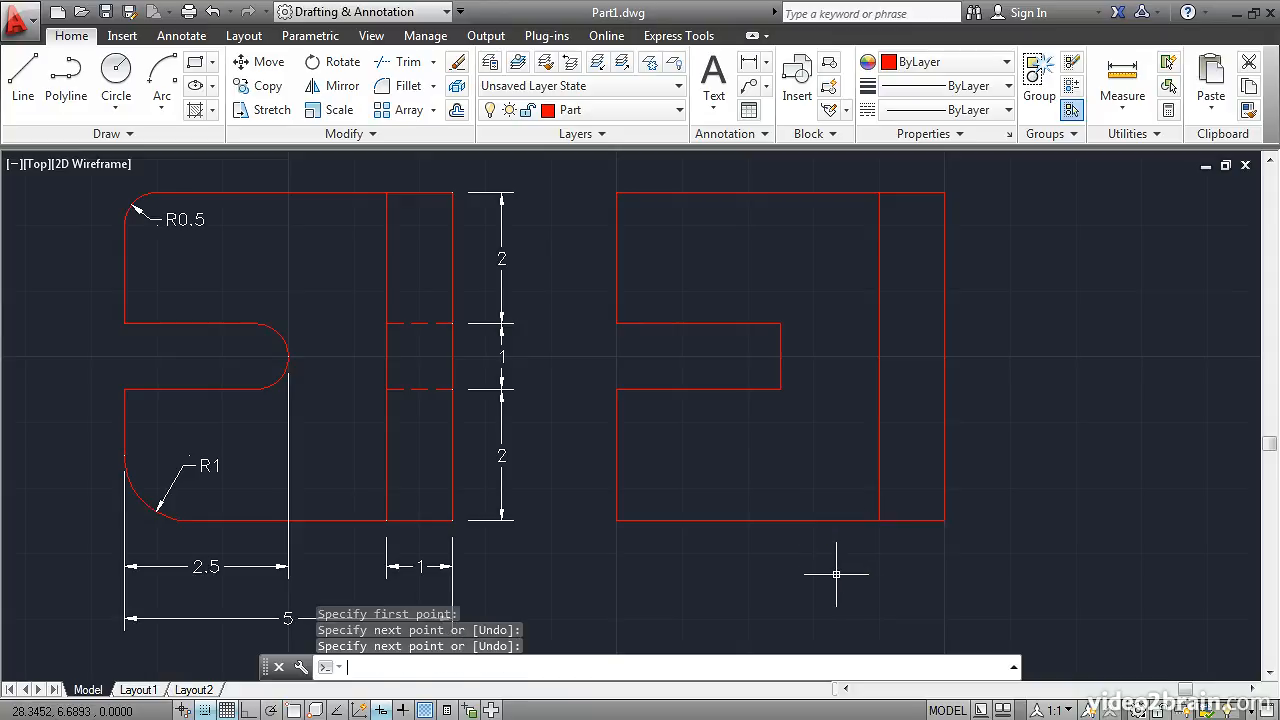
Step: Draw two 1-unit horizontal lines from the inner vertical line to the right edge, level with the slot's upper and lower edges
key(Return)
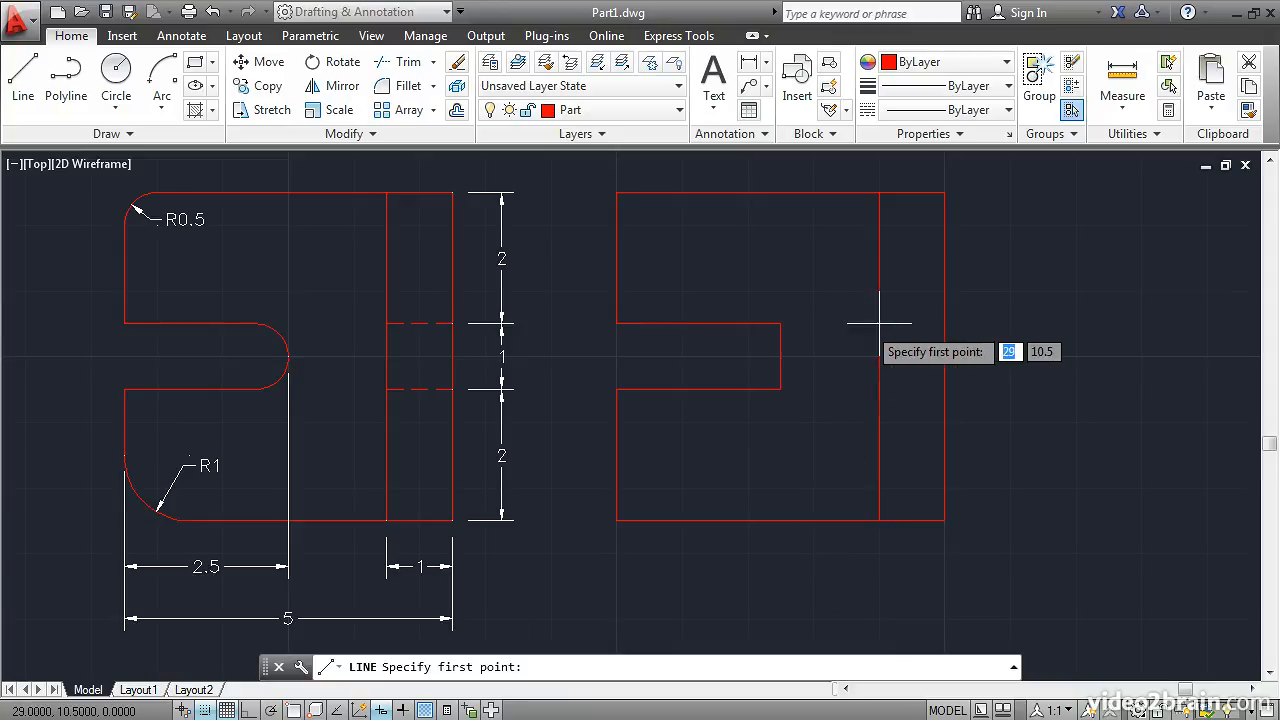
click(879, 323)
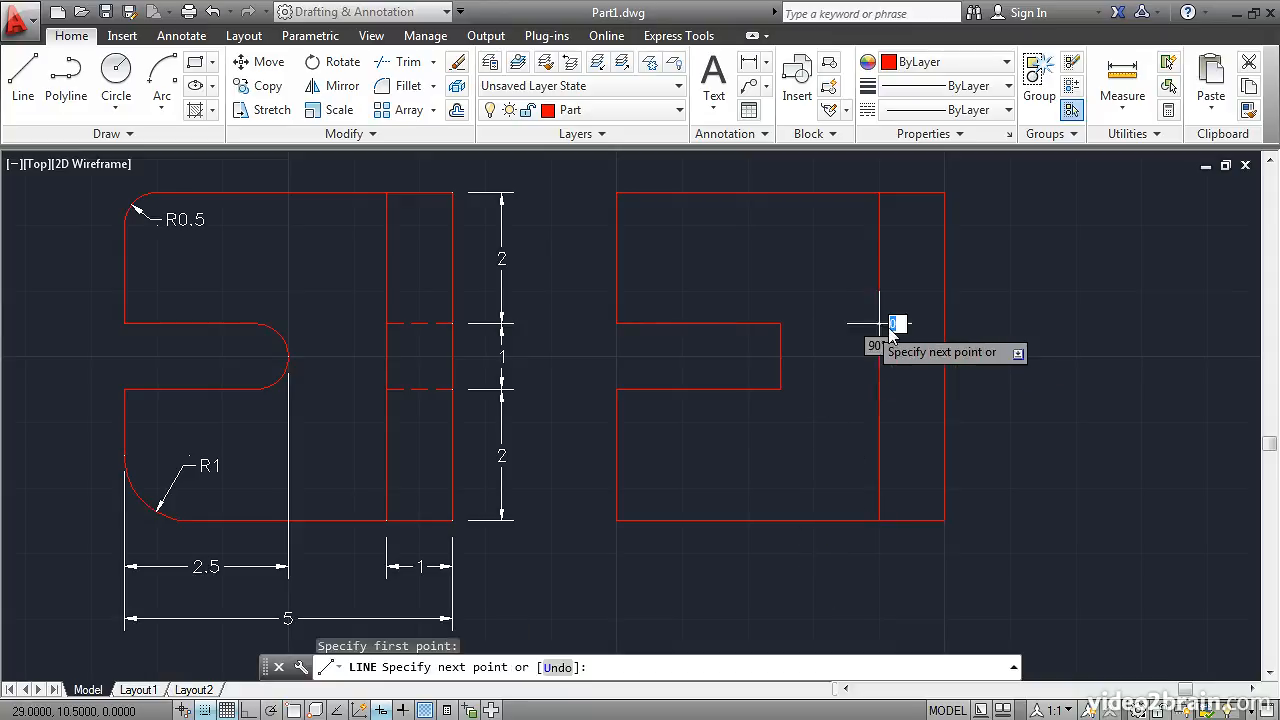
click(945, 323)
key(Return)
key(Return)
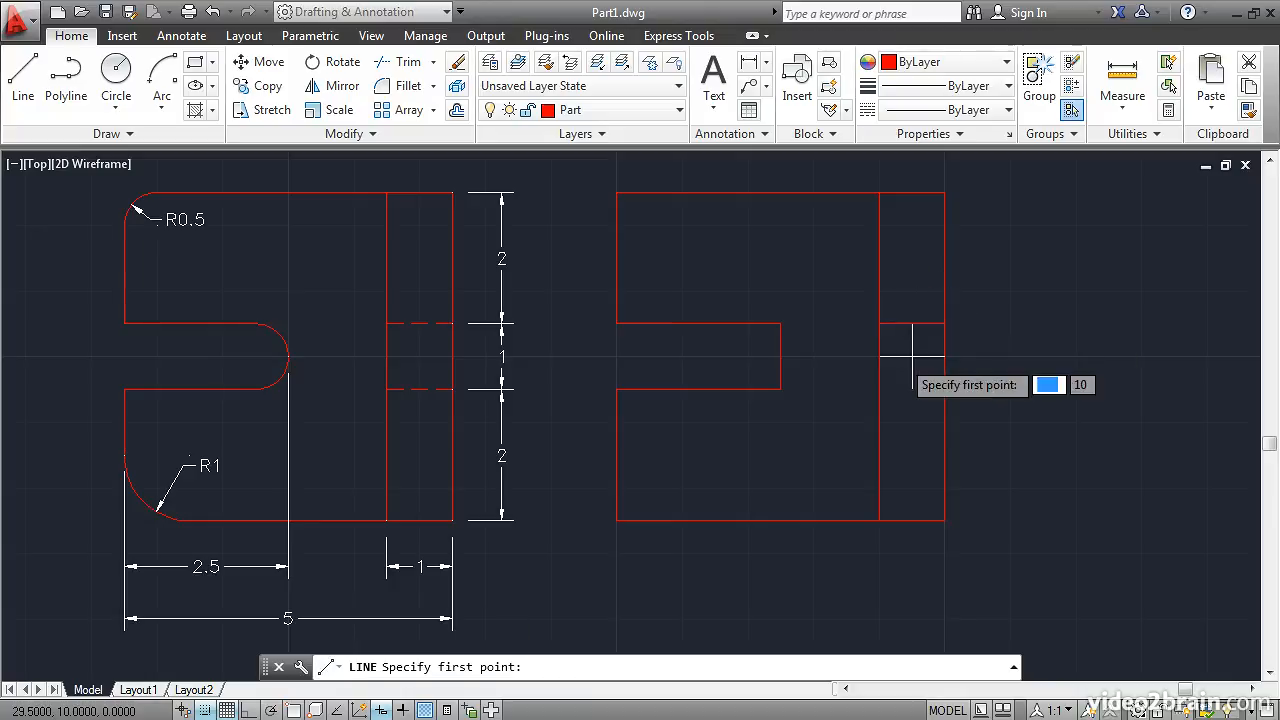
click(879, 389)
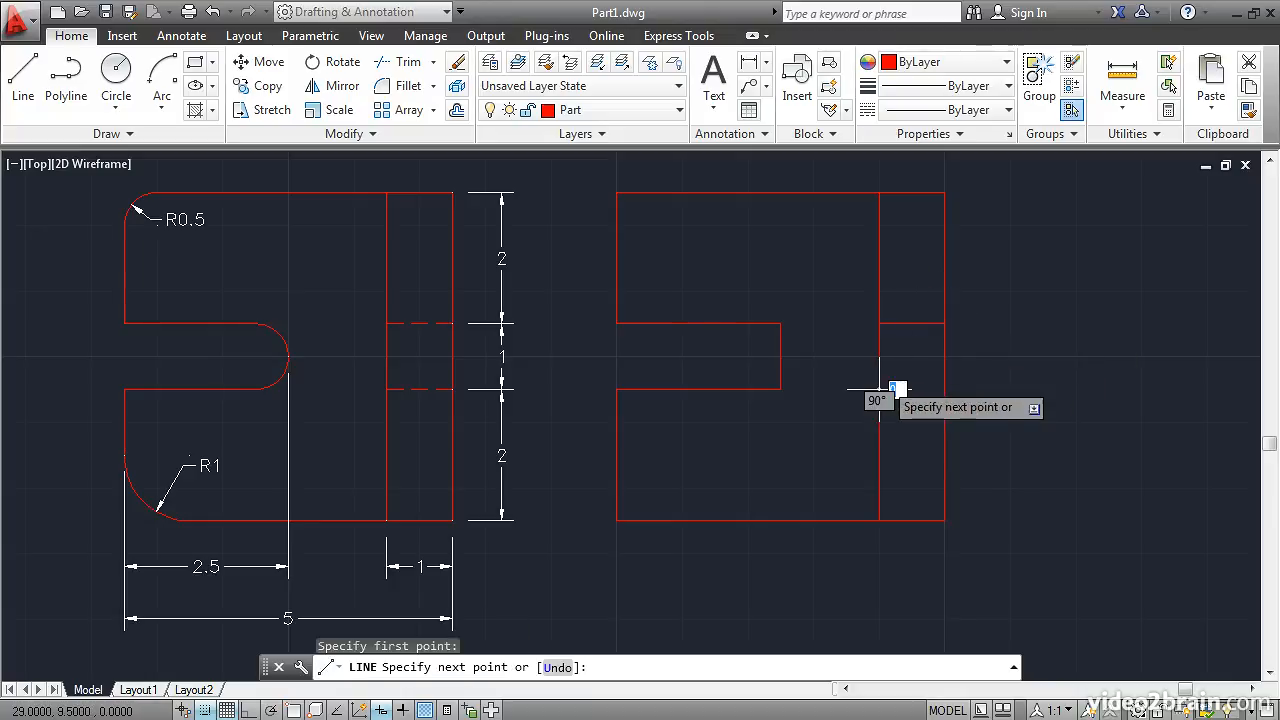
click(945, 389)
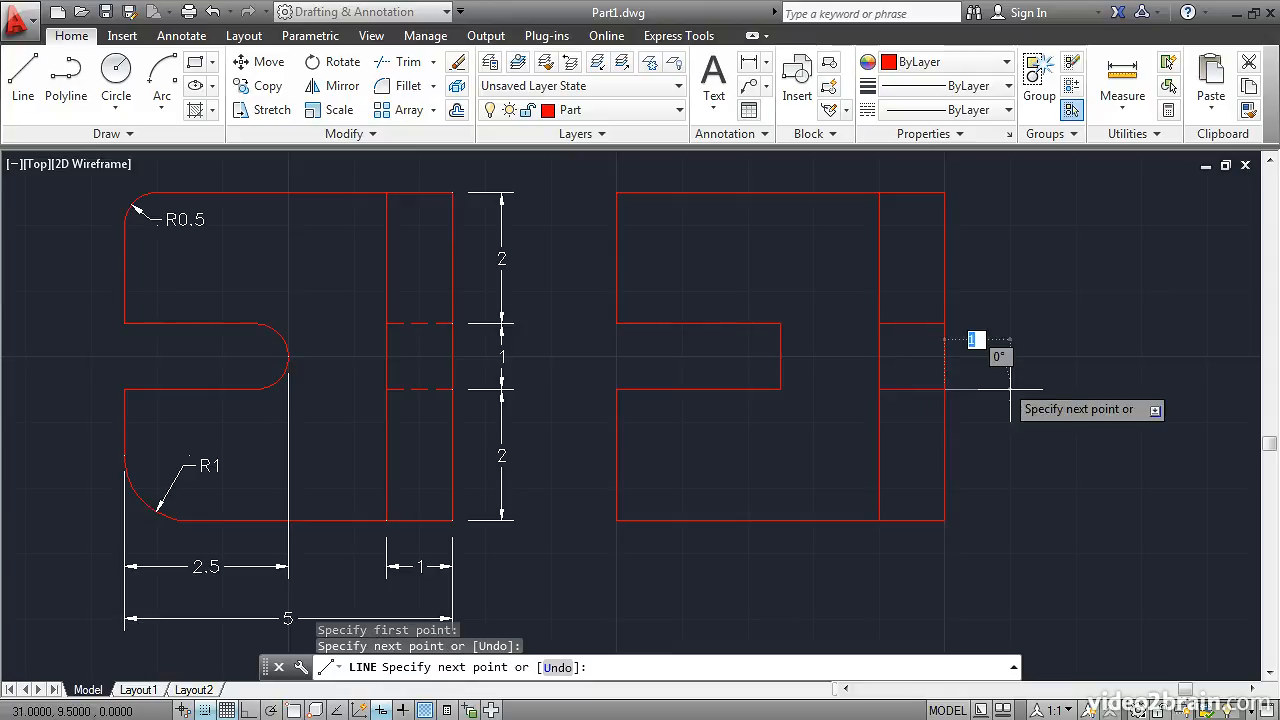
key(Return)
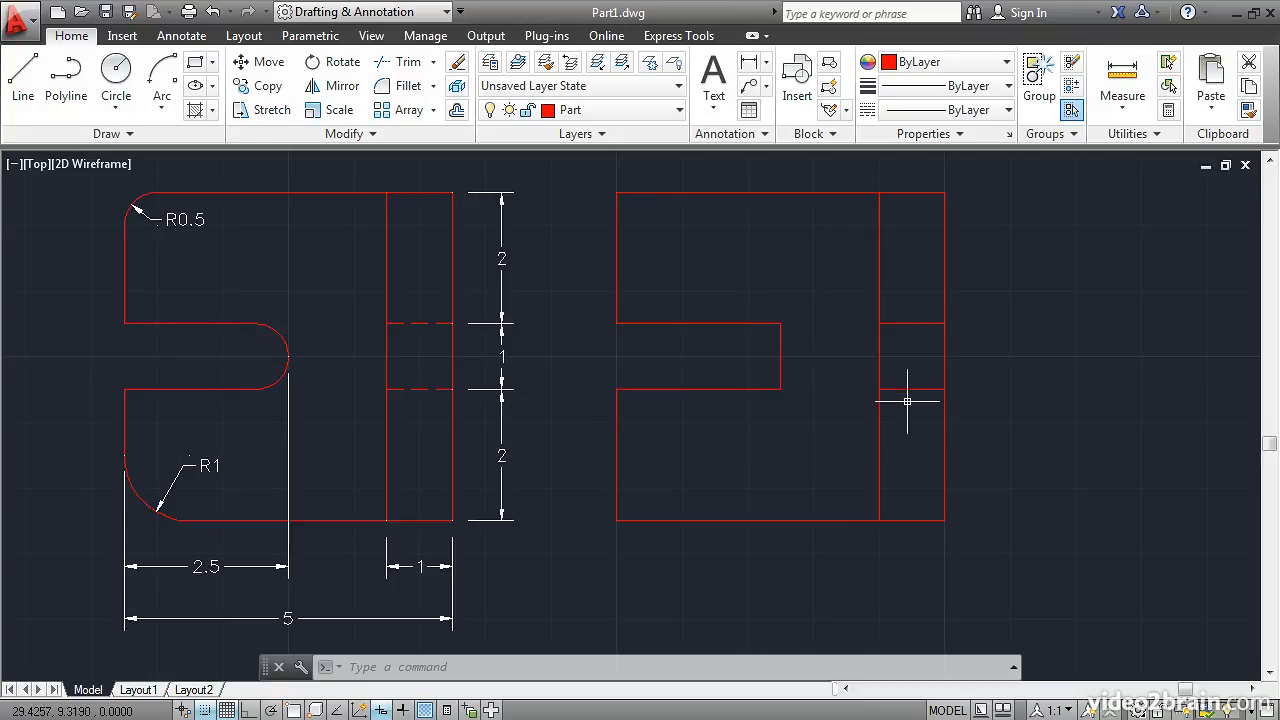
Step: Change the linetype of the two short horizontal lines to HIDDEN, then clear the selection and close the properties
click(901, 322)
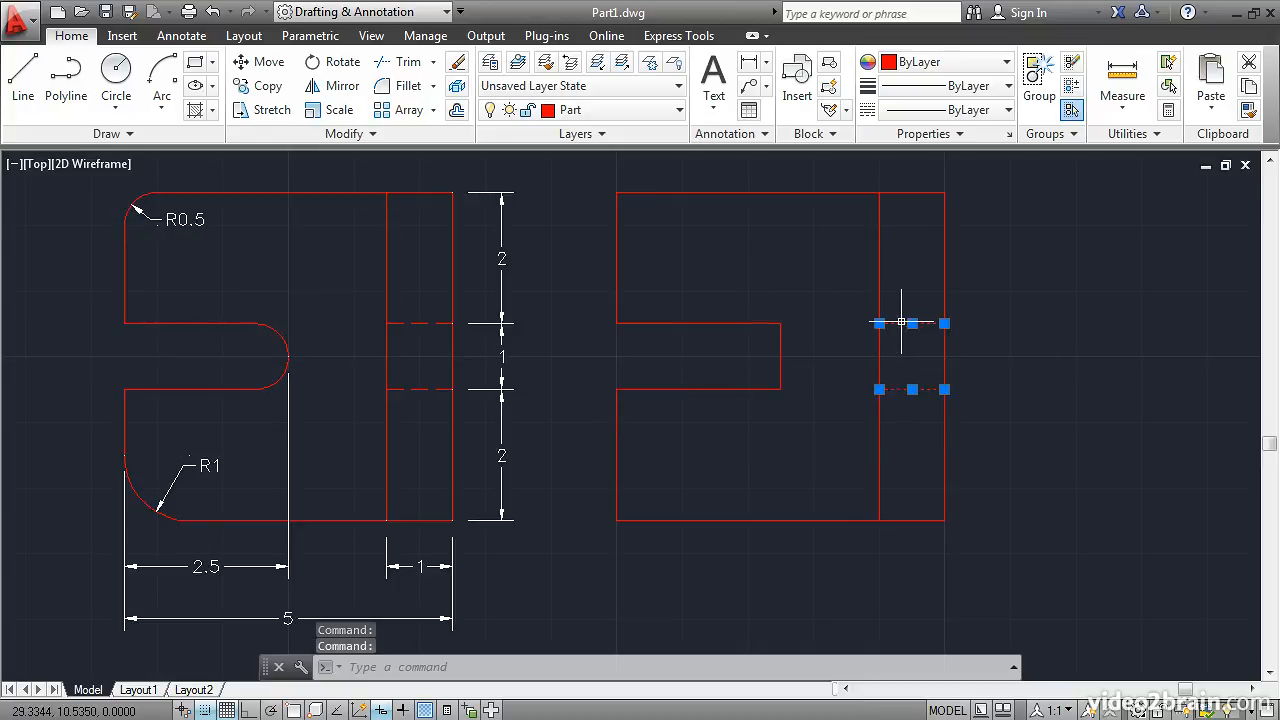
right_click(744, 210)
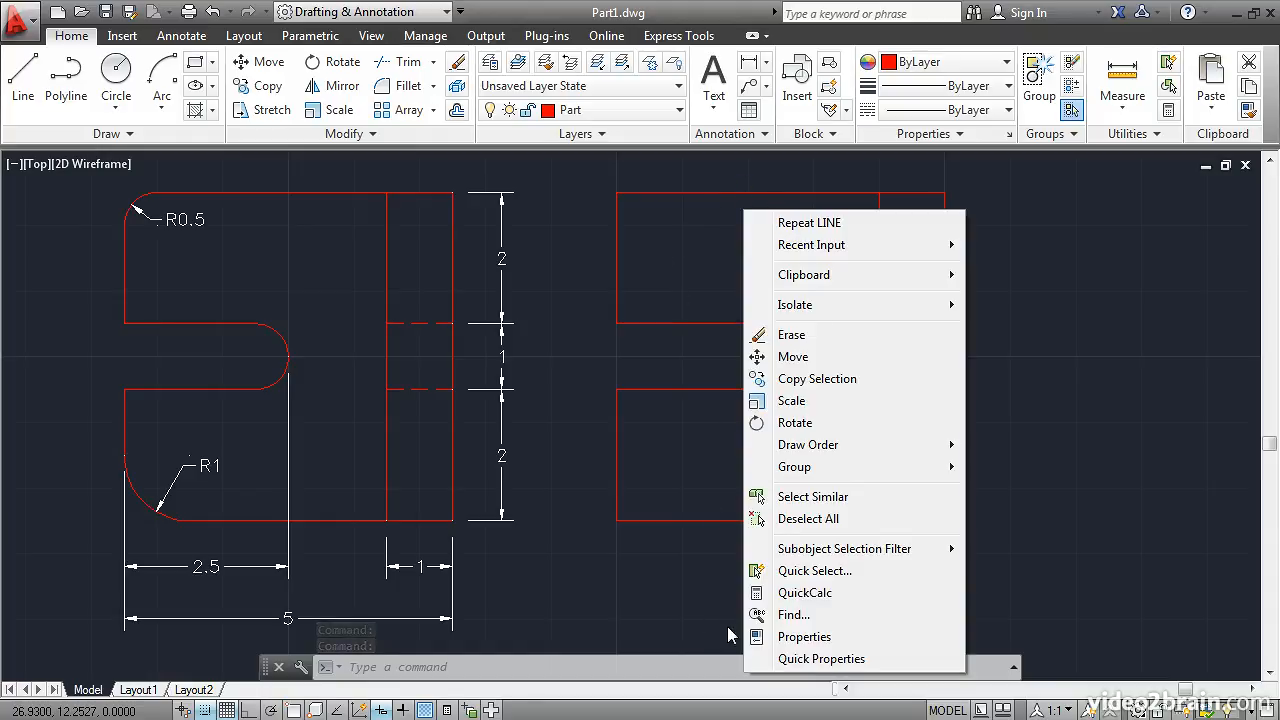
click(853, 638)
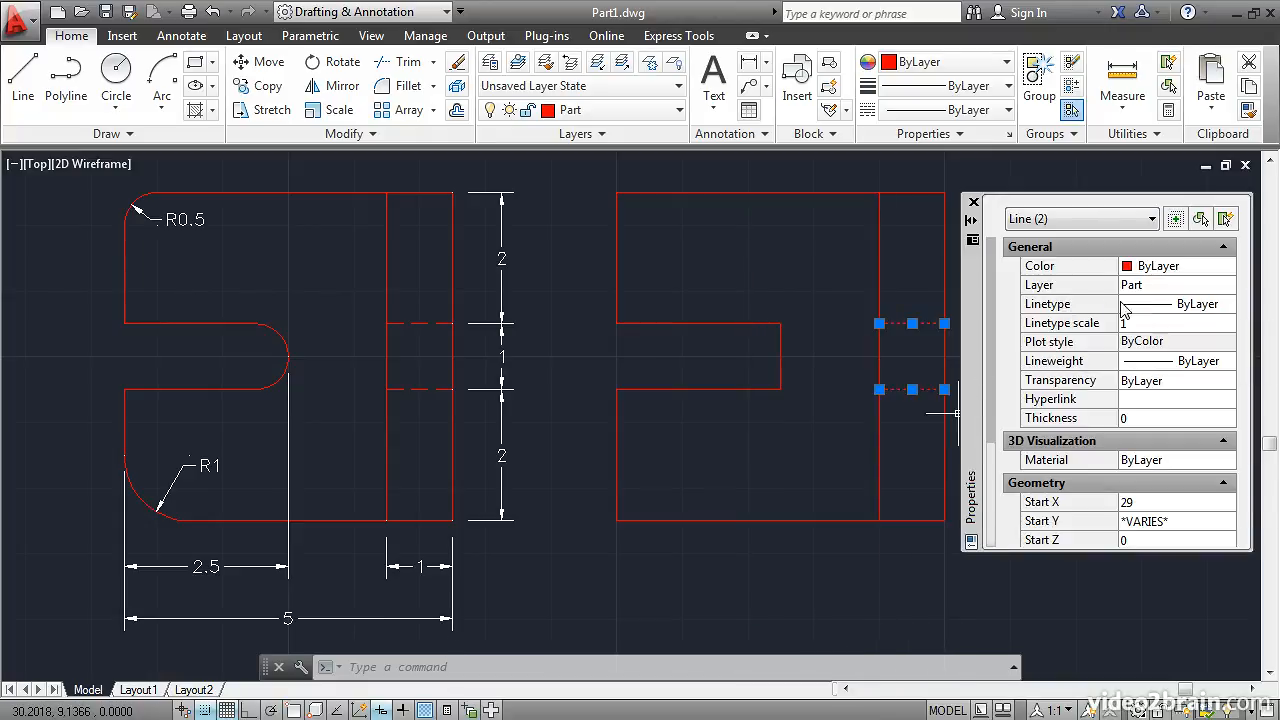
click(1190, 308)
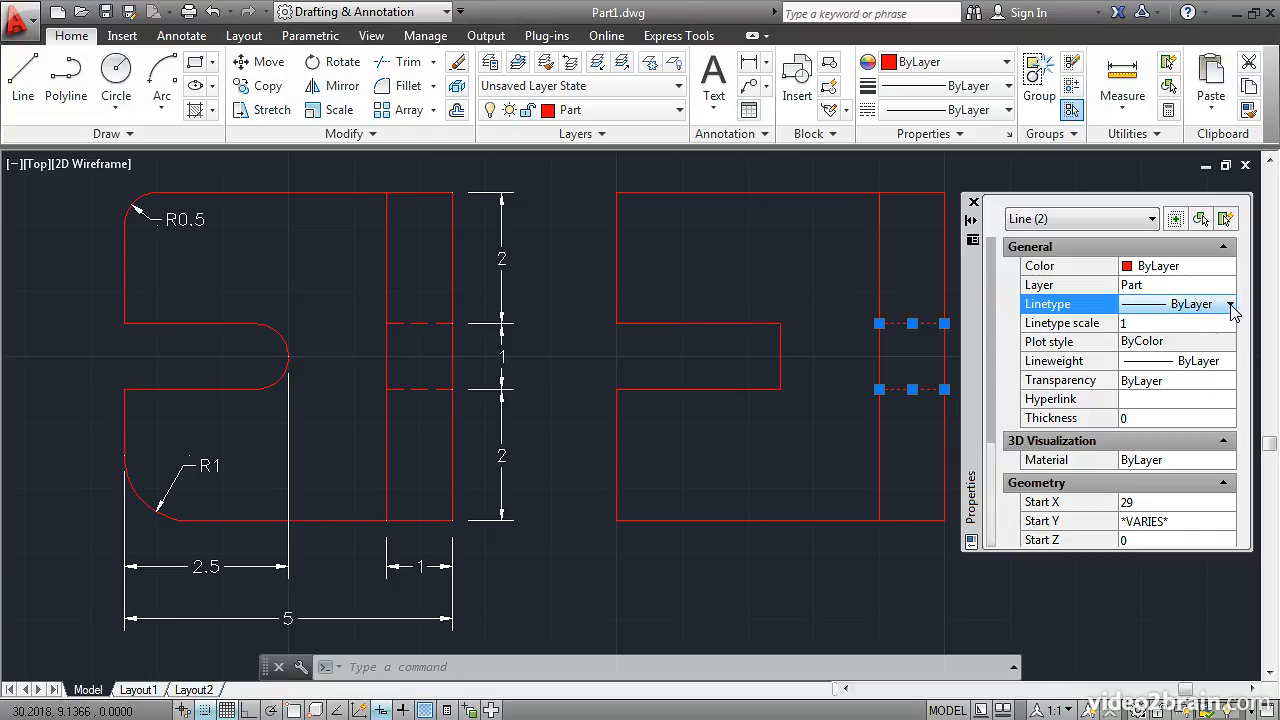
click(1230, 305)
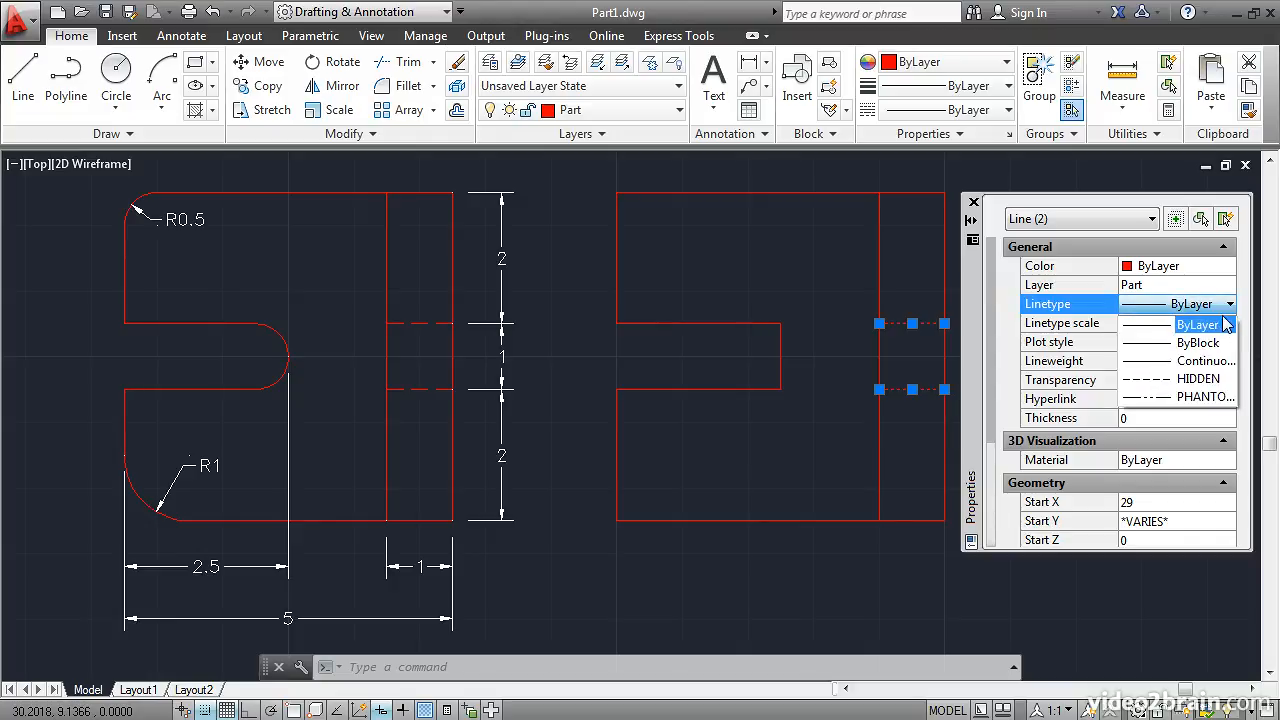
click(1167, 388)
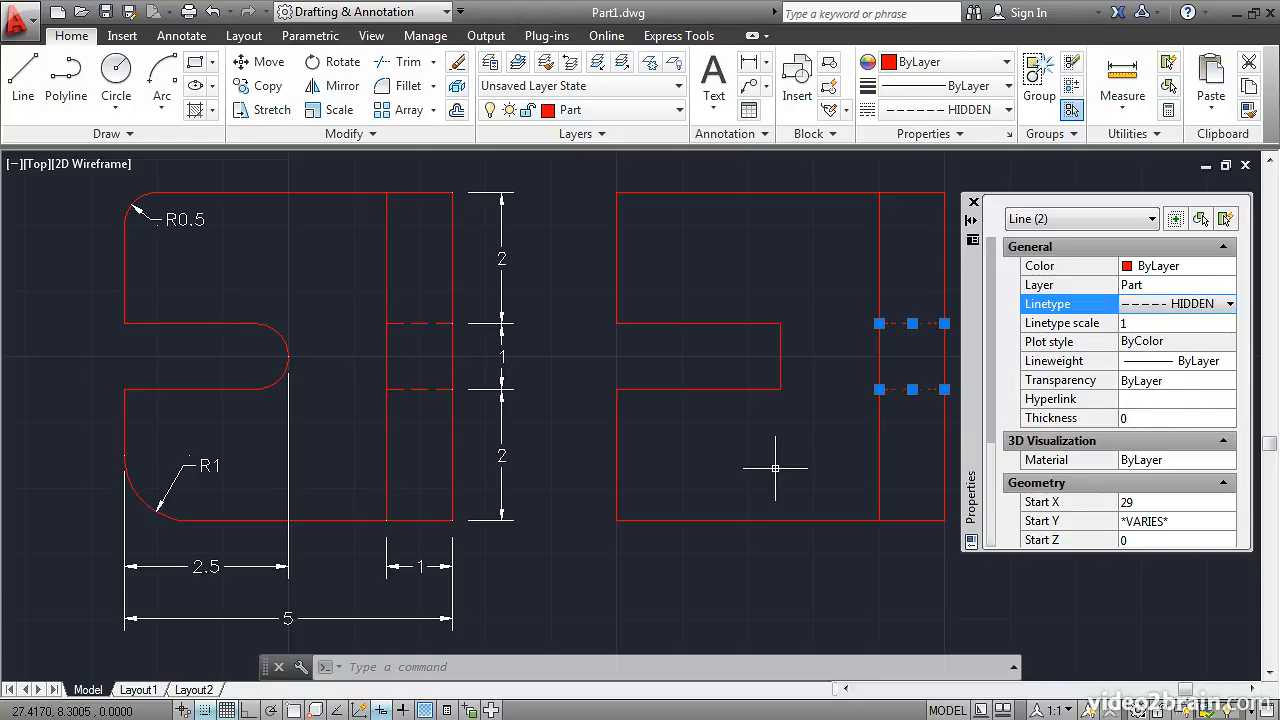
key(Escape)
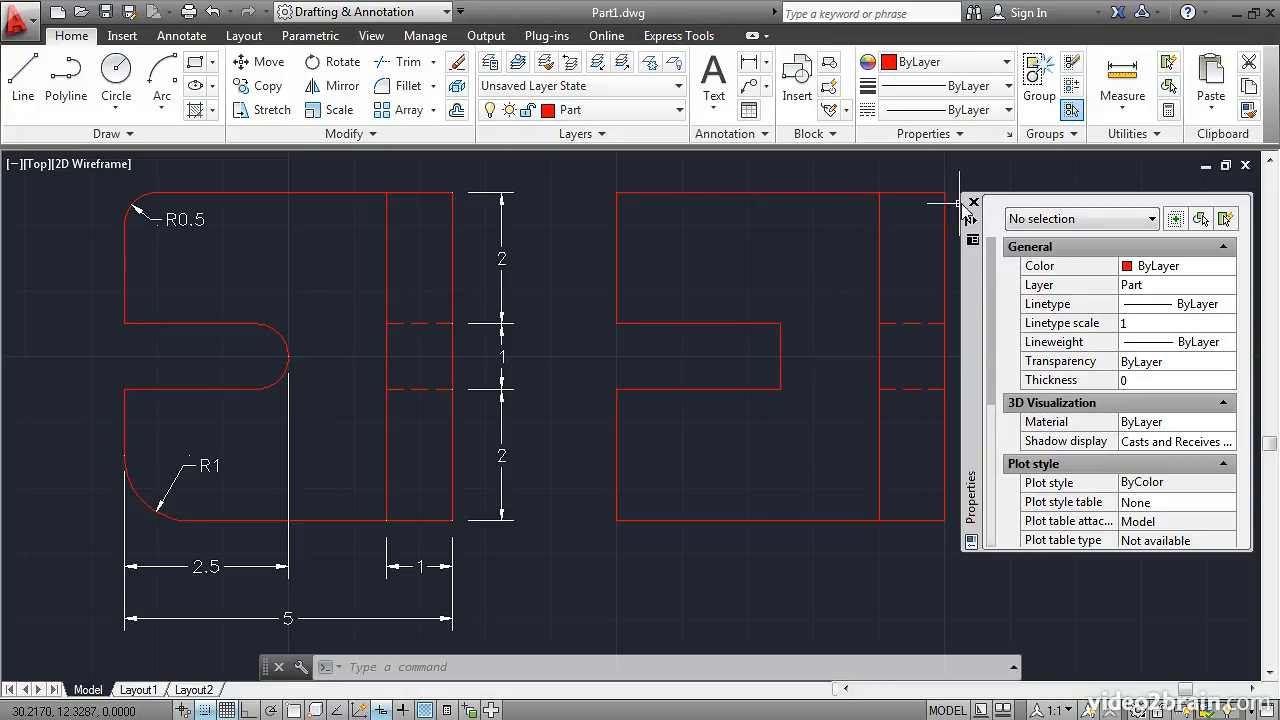
click(974, 204)
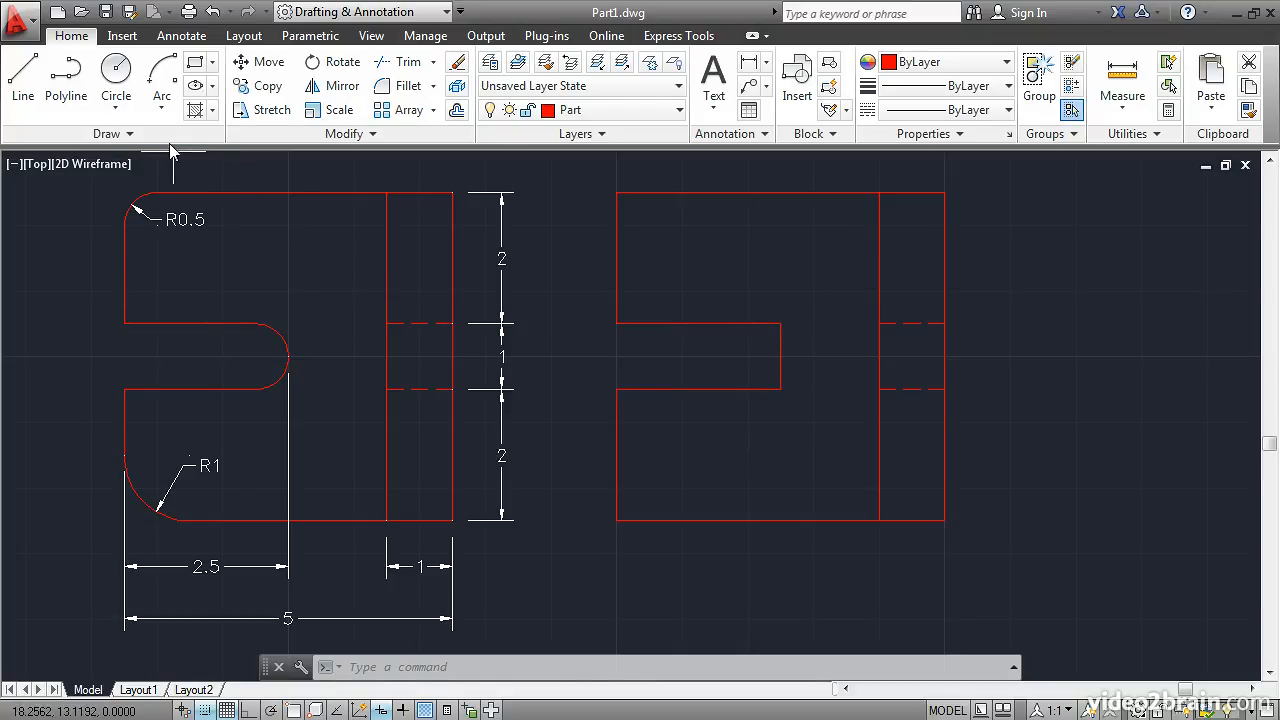
Step: Draw a 0.5-radius semicircular arc by Start, Center, End, bulging rightward from the lower to the upper corner of the copy's slot end
click(162, 105)
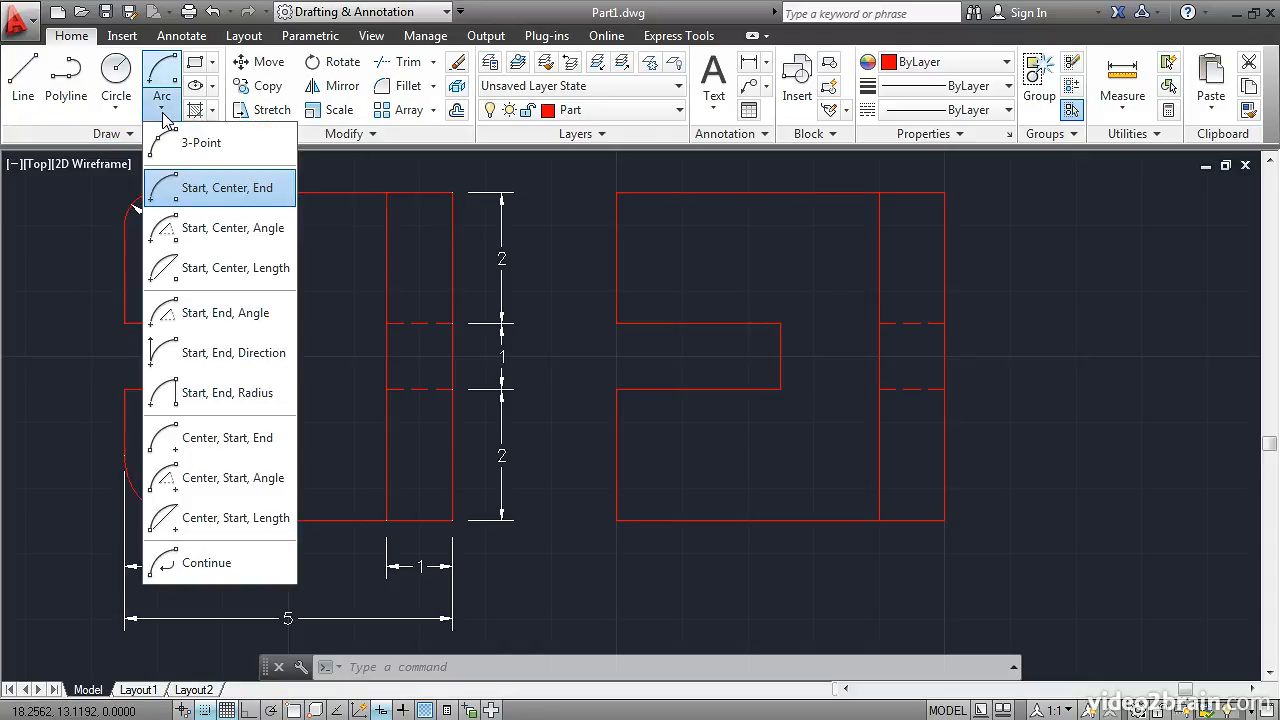
click(195, 195)
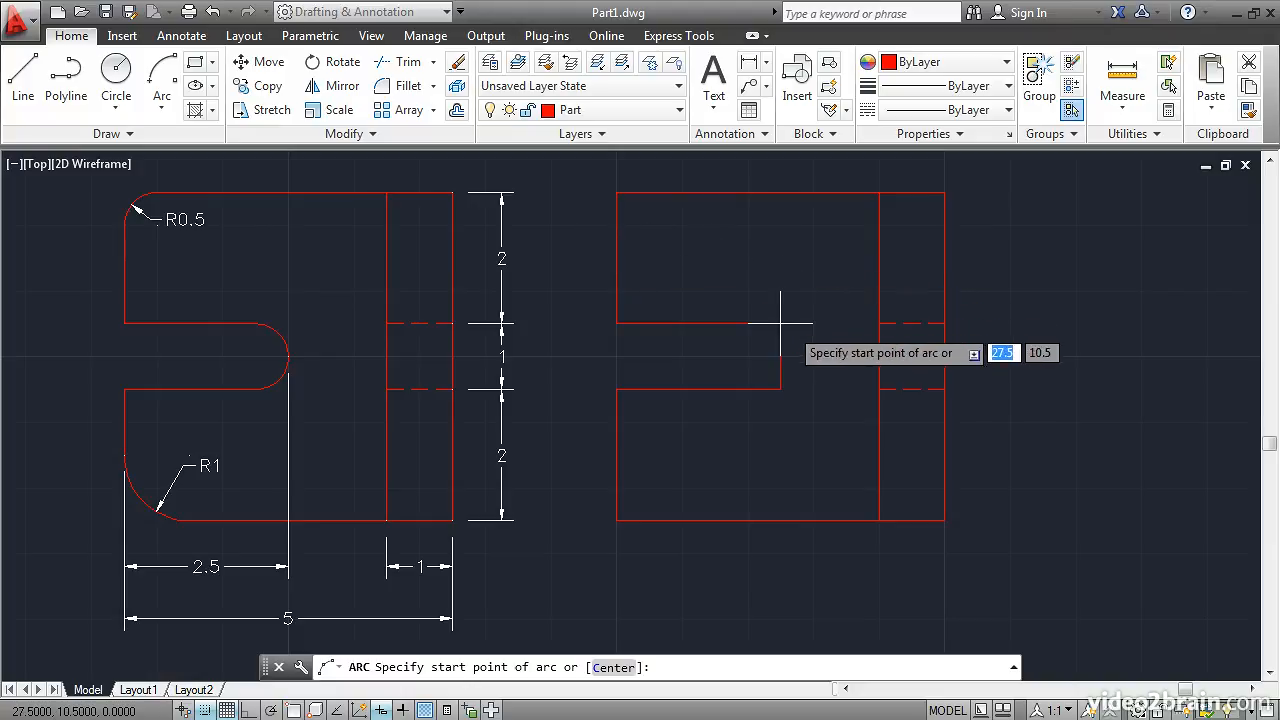
click(780, 389)
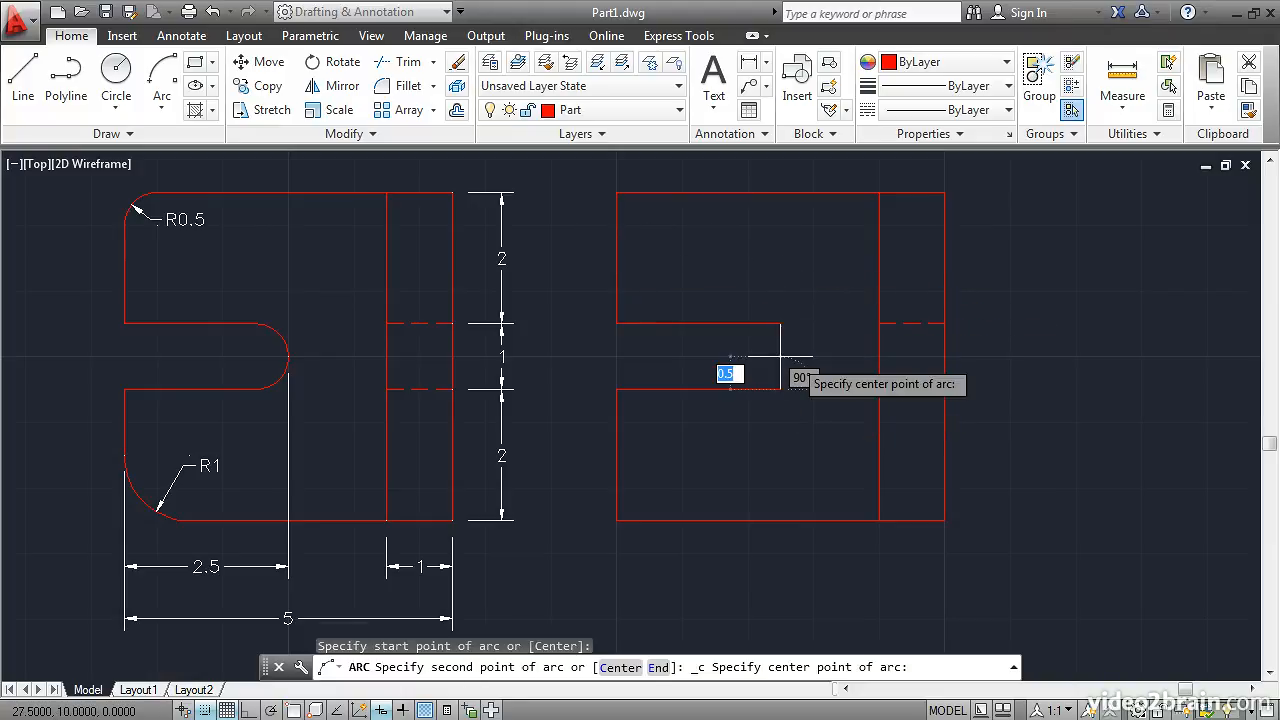
click(780, 356)
click(780, 323)
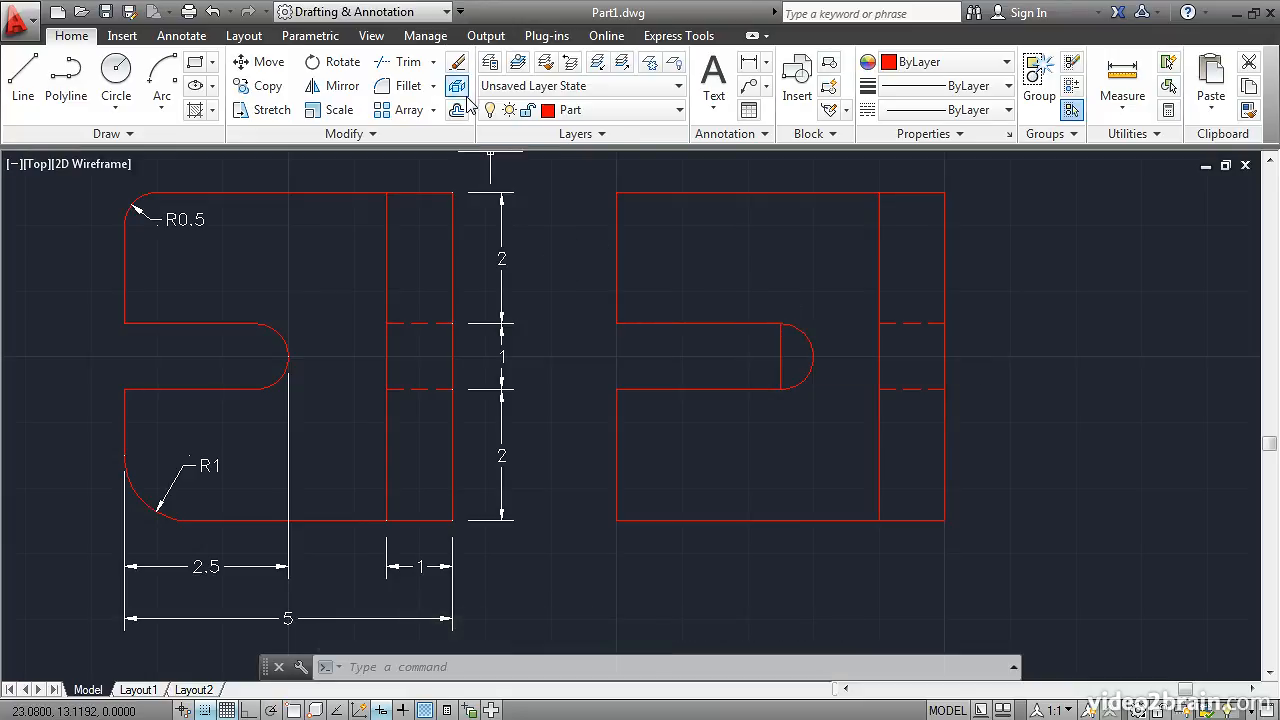
Step: Erase the straight vertical line closing the copy's slot, leaving the arc as the slot end
click(457, 64)
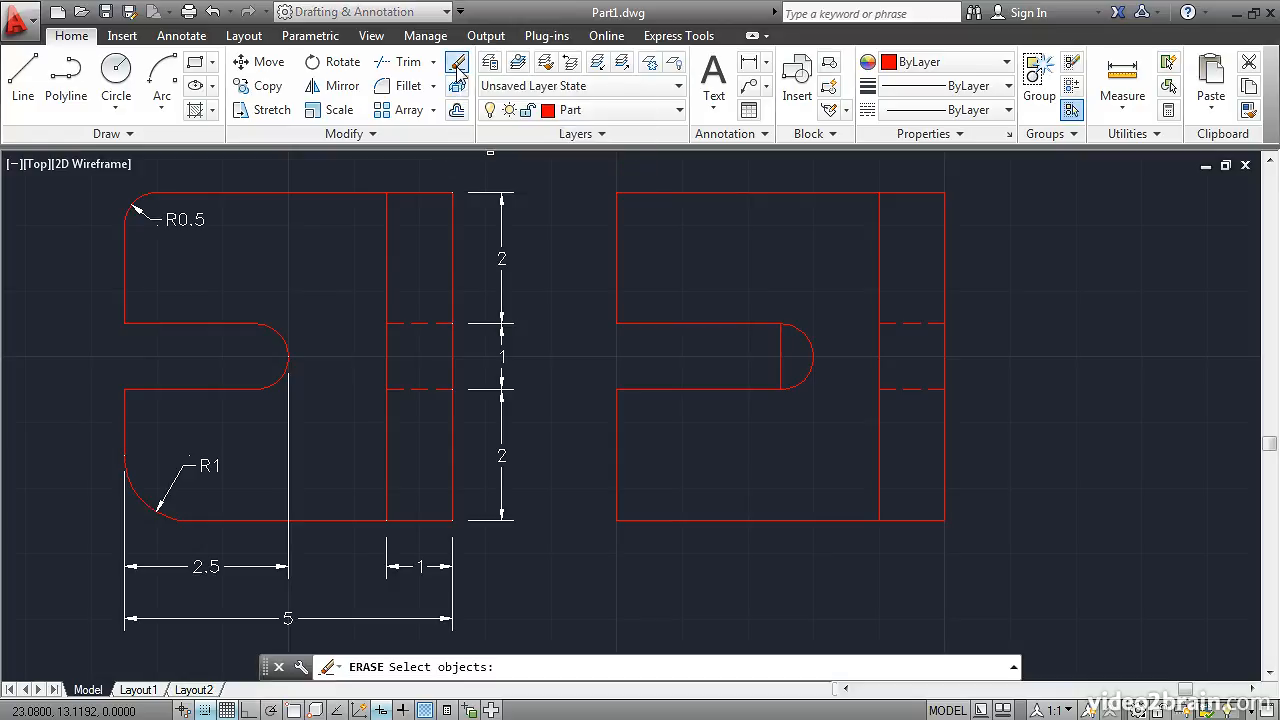
click(781, 352)
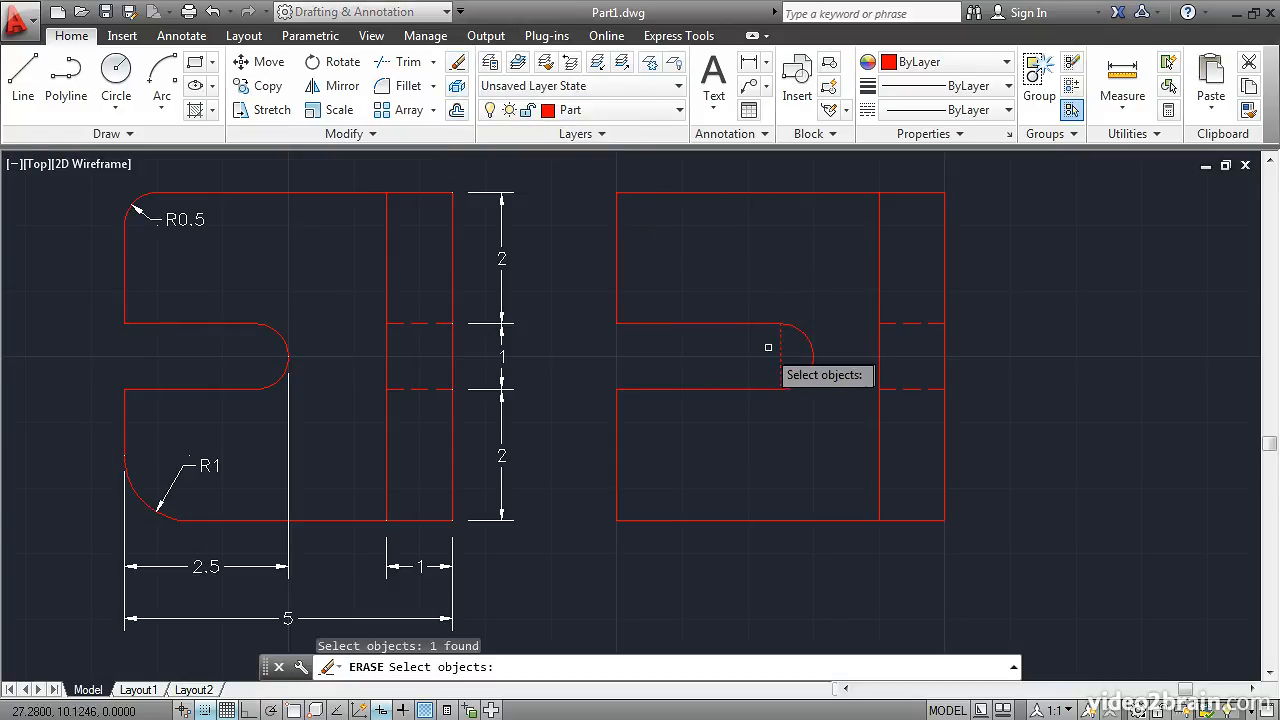
key(Return)
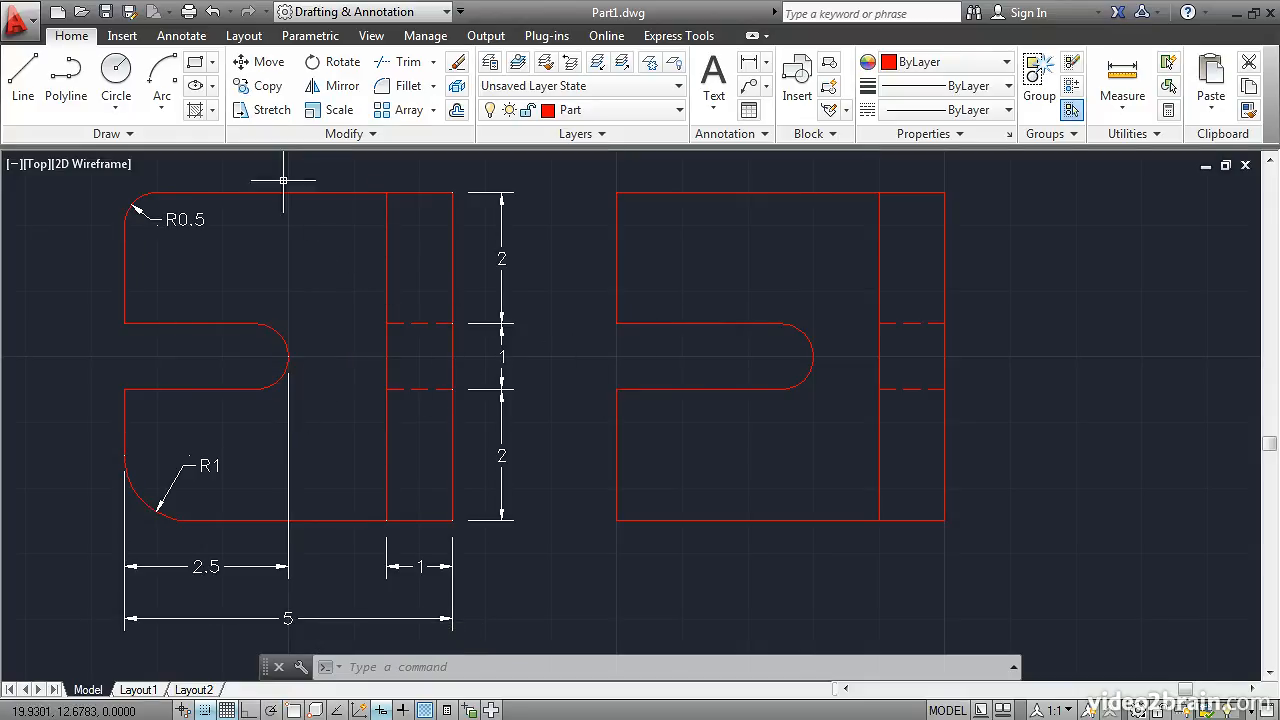
Step: Stretch the copy's rounded slot end 0.5 unit to the left, including the ends of both horizontal slot lines
click(270, 110)
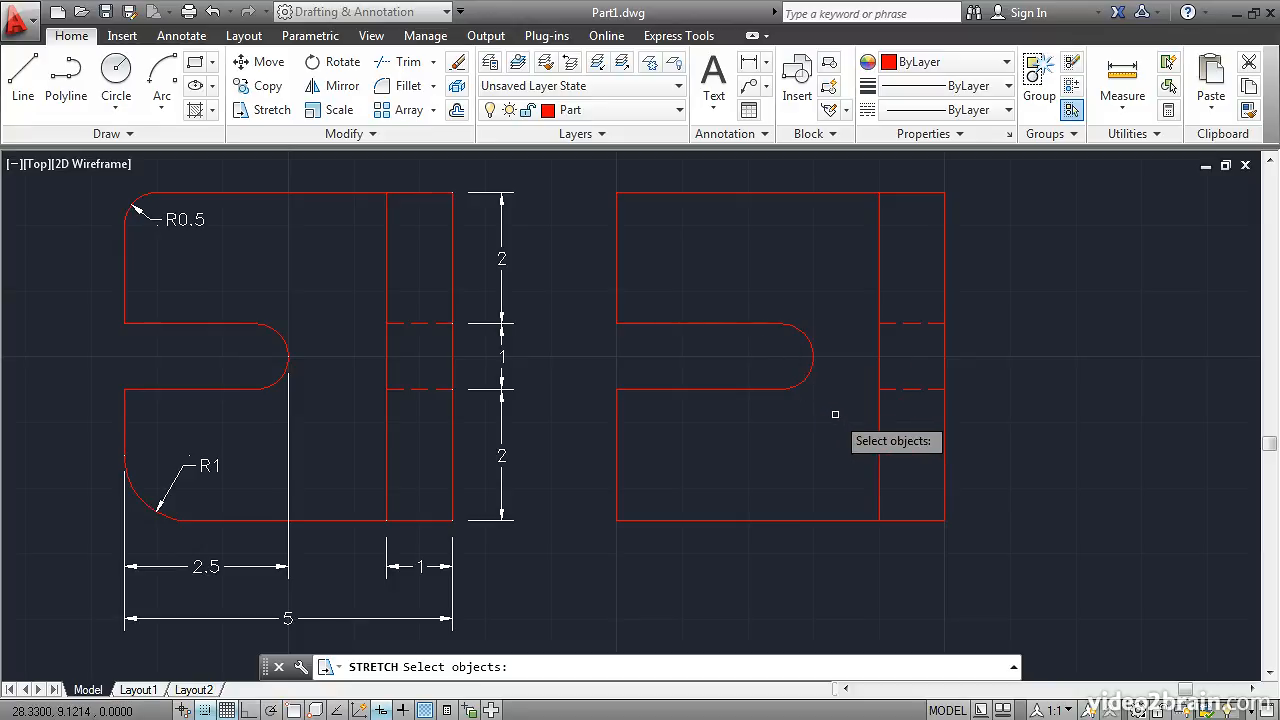
click(836, 415)
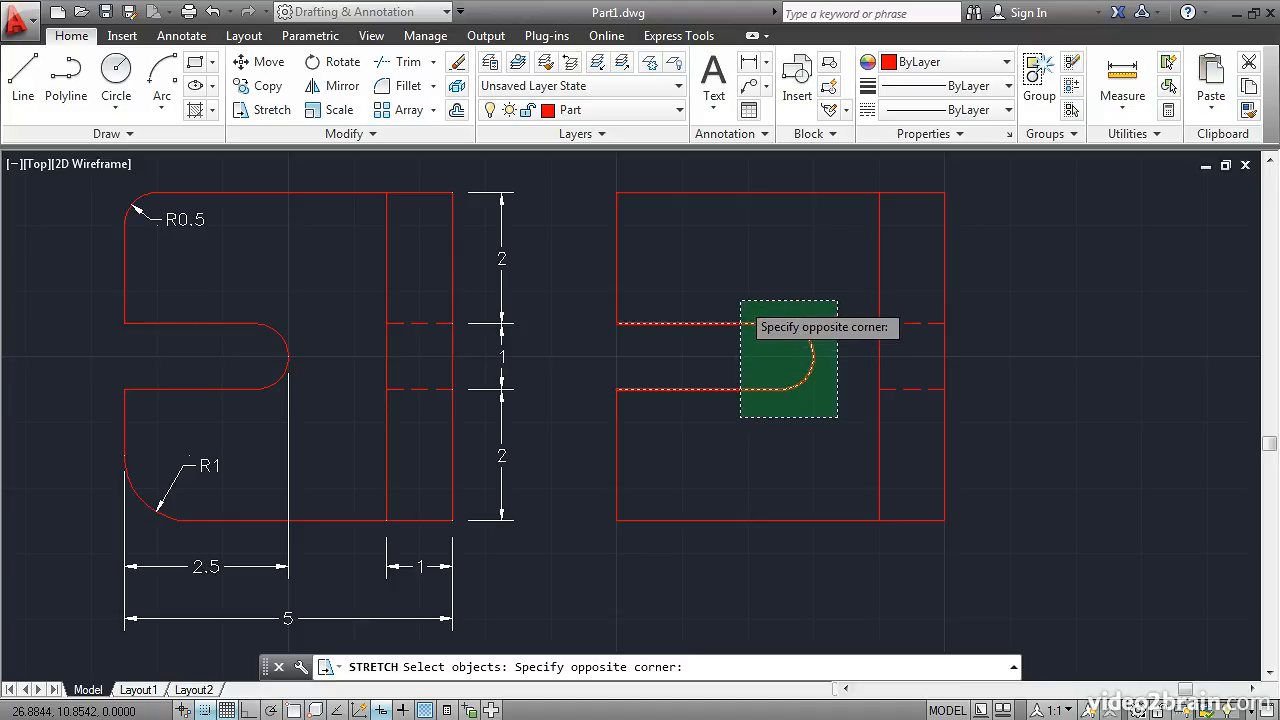
click(740, 301)
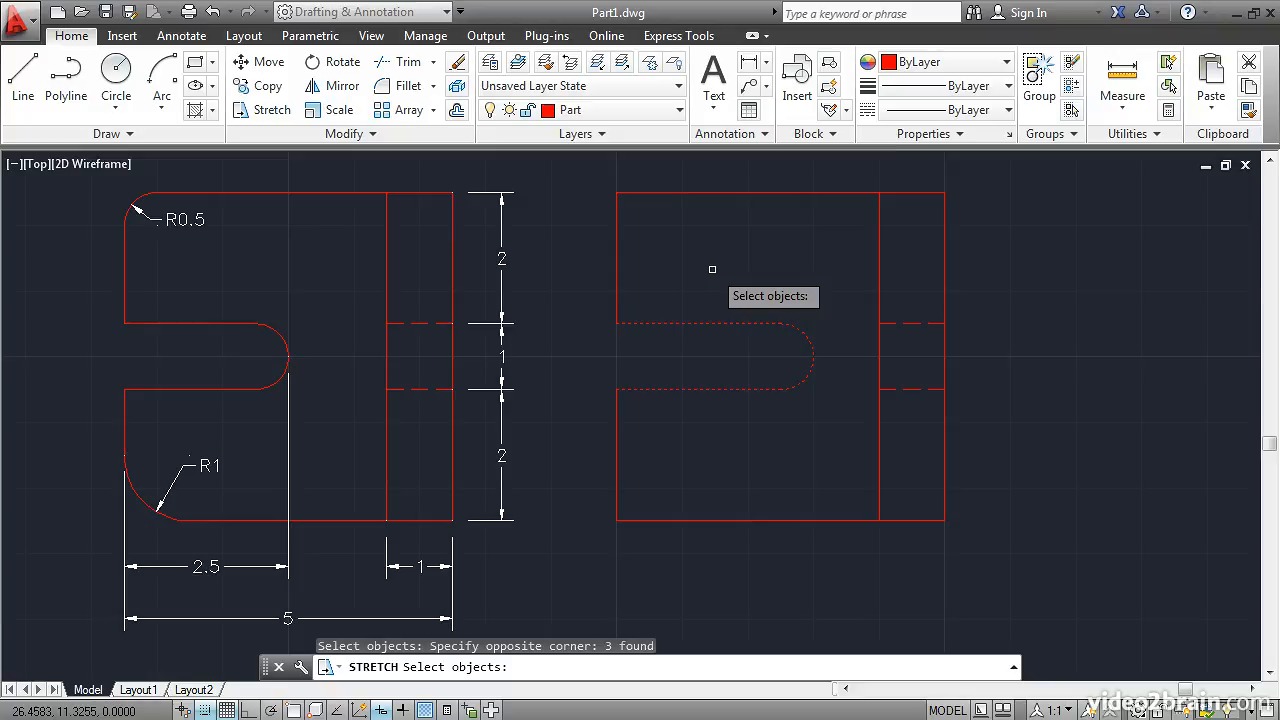
key(Return)
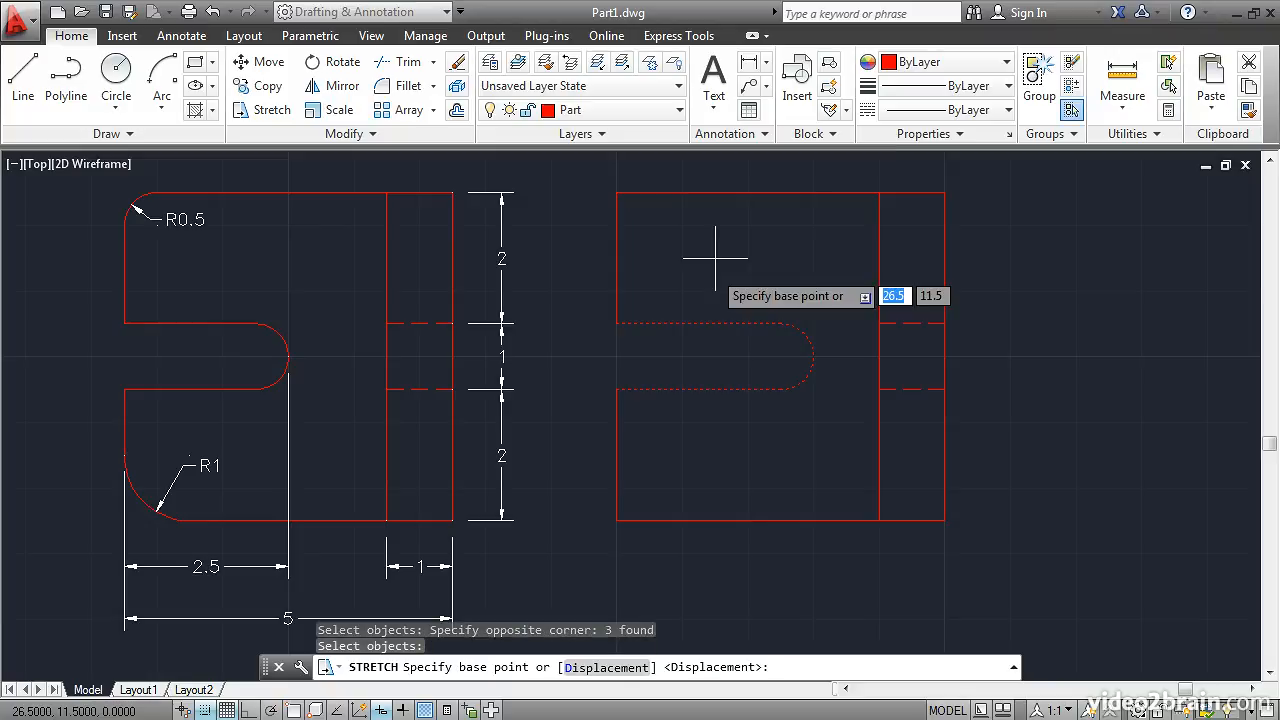
click(780, 258)
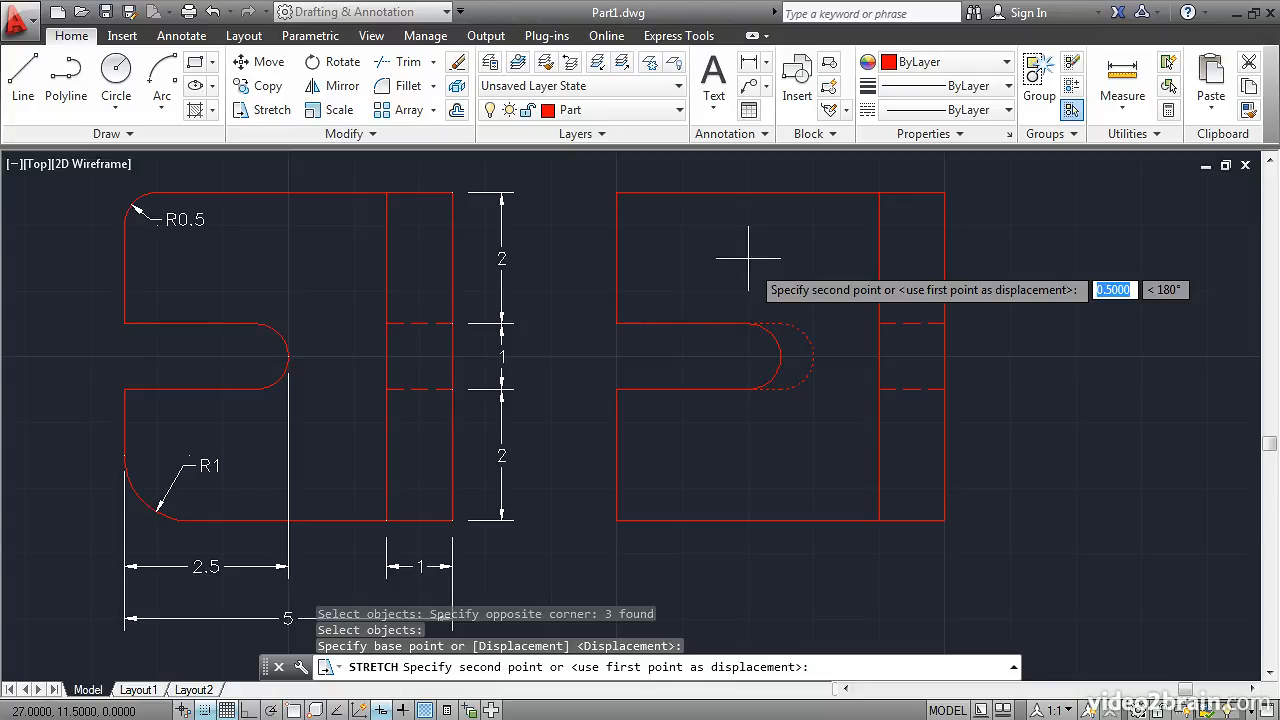
click(748, 258)
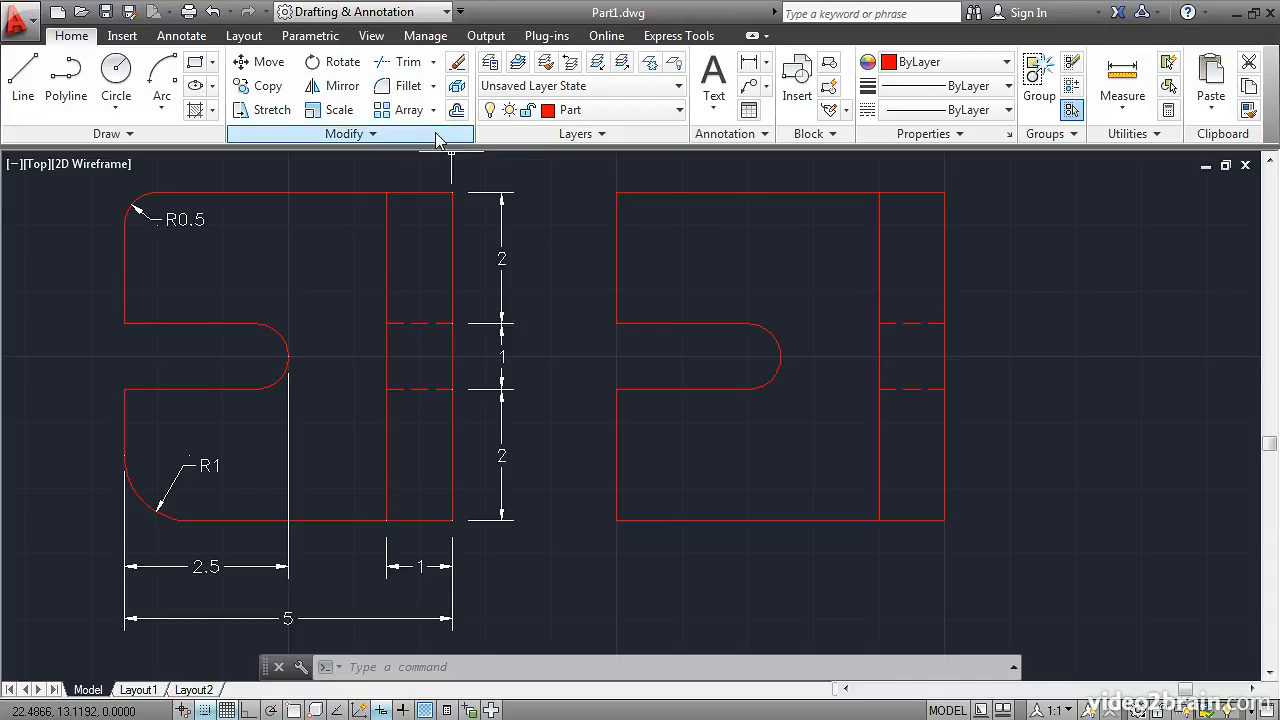
Step: Fillet the upper-left corner of the copied part with a radius of 0.5
click(410, 86)
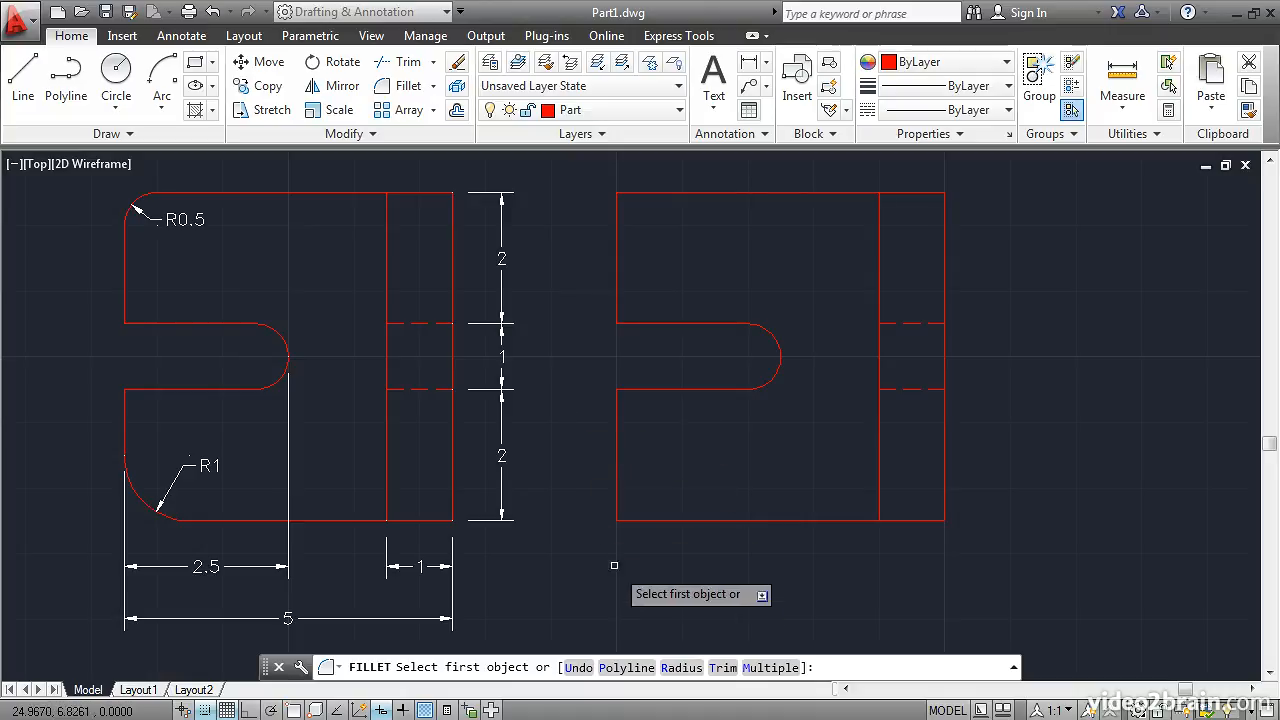
click(682, 668)
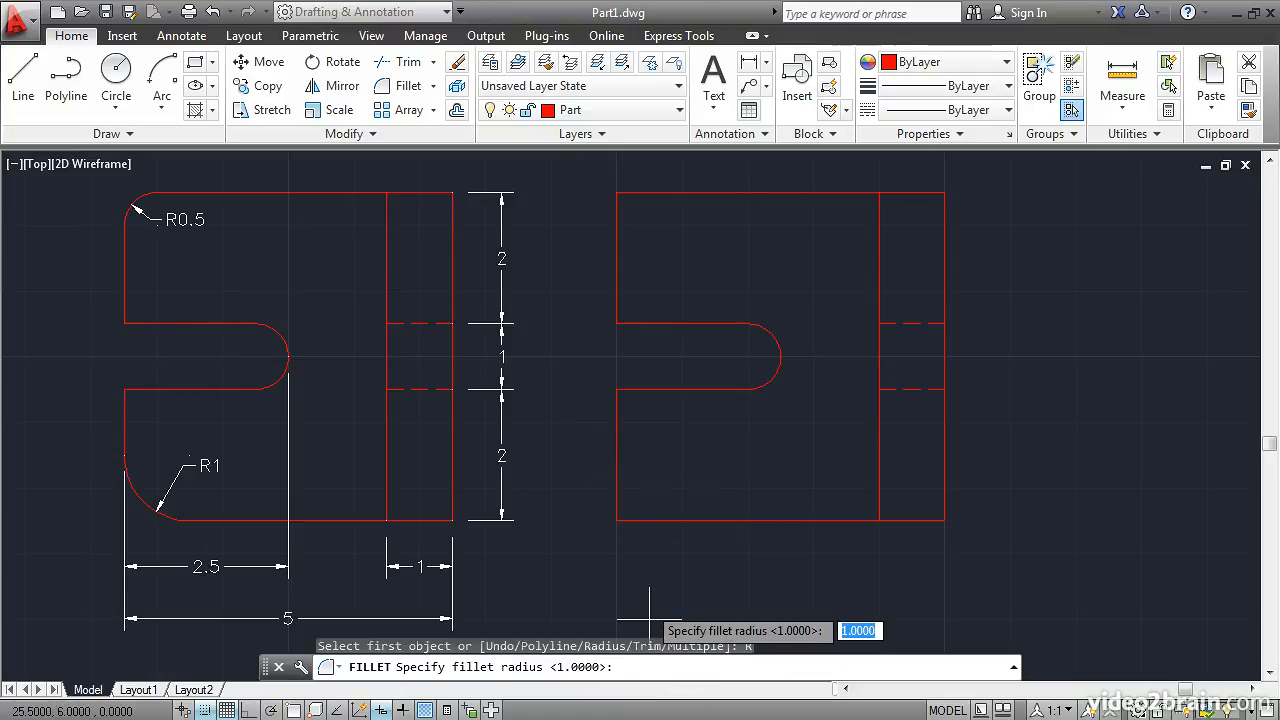
text(.)
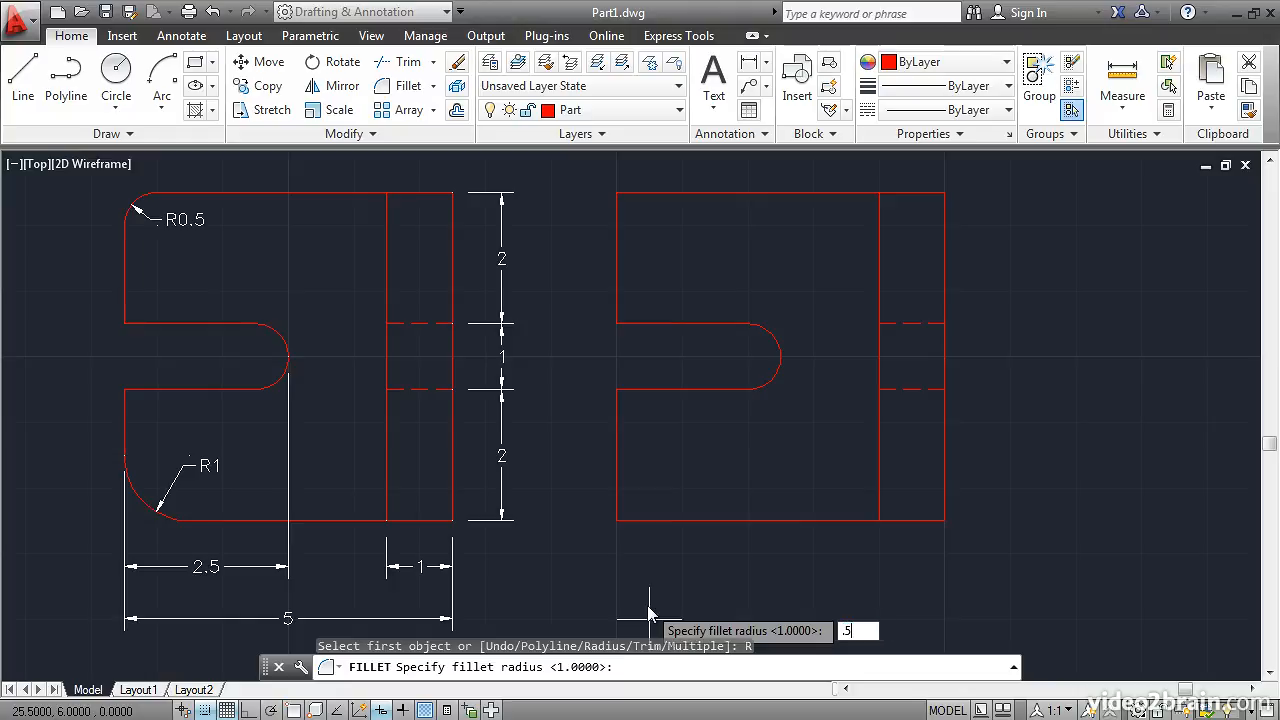
text(5)
key(Return)
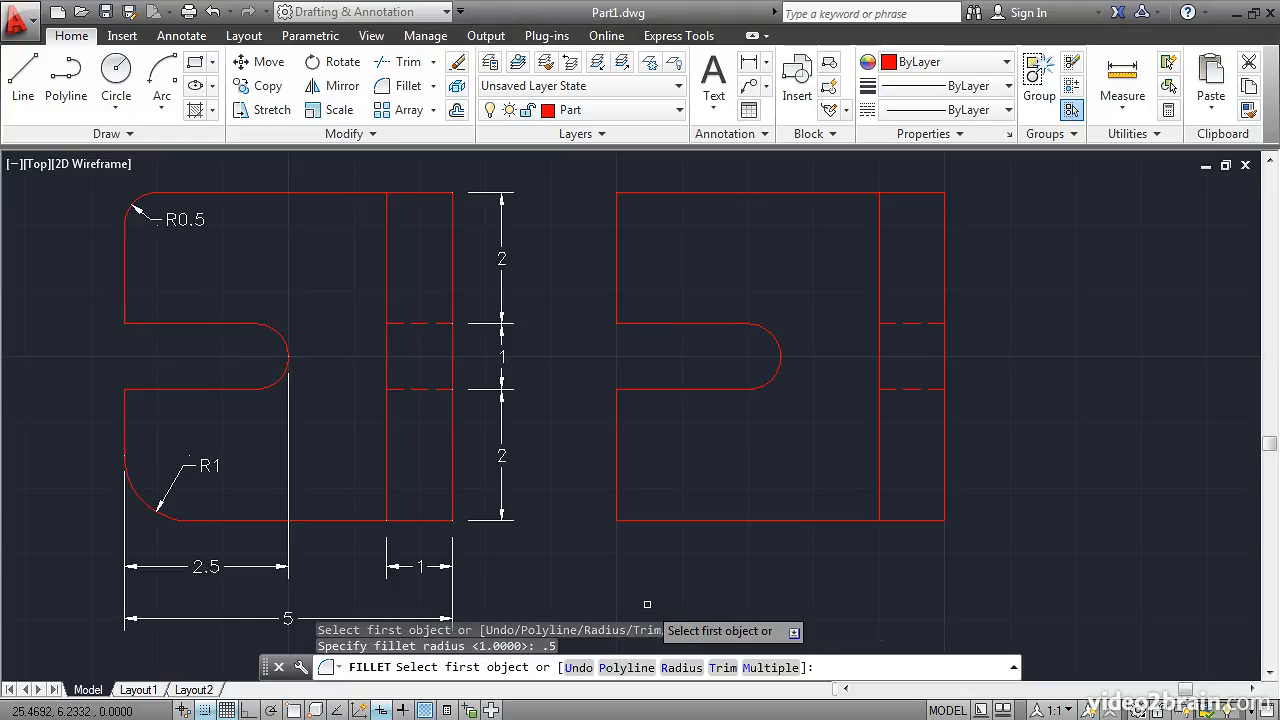
click(616, 218)
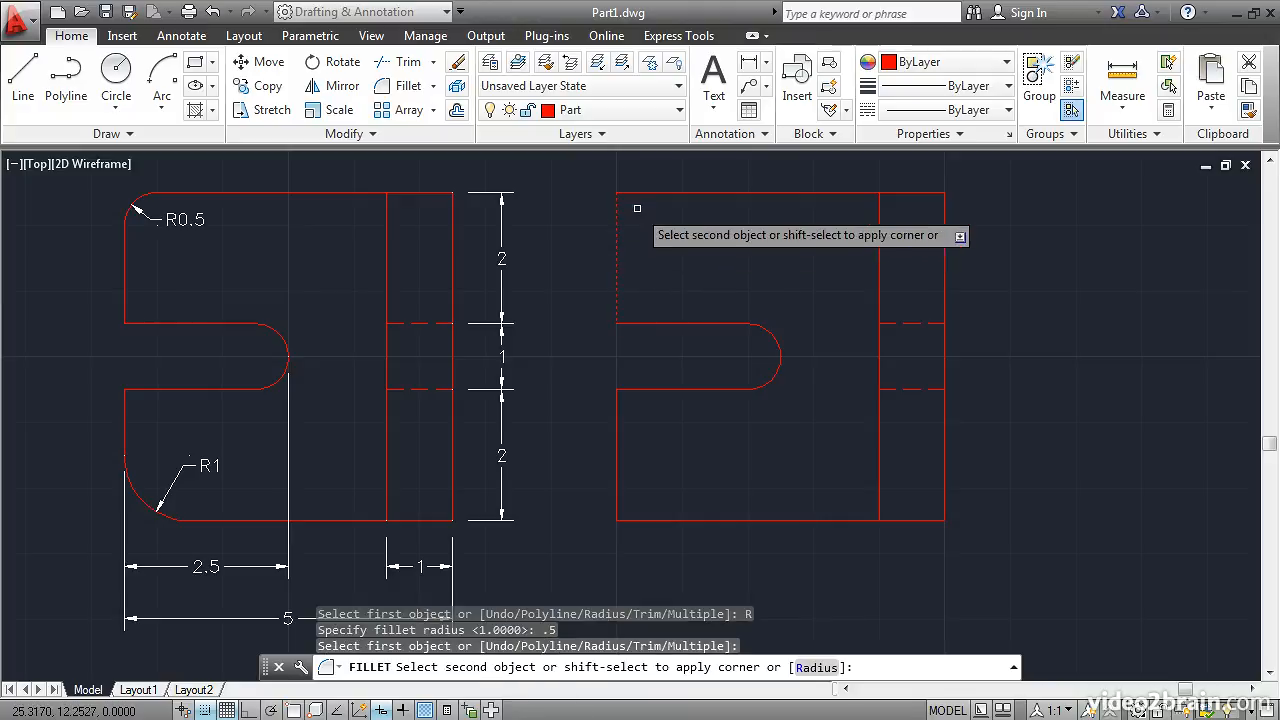
click(653, 194)
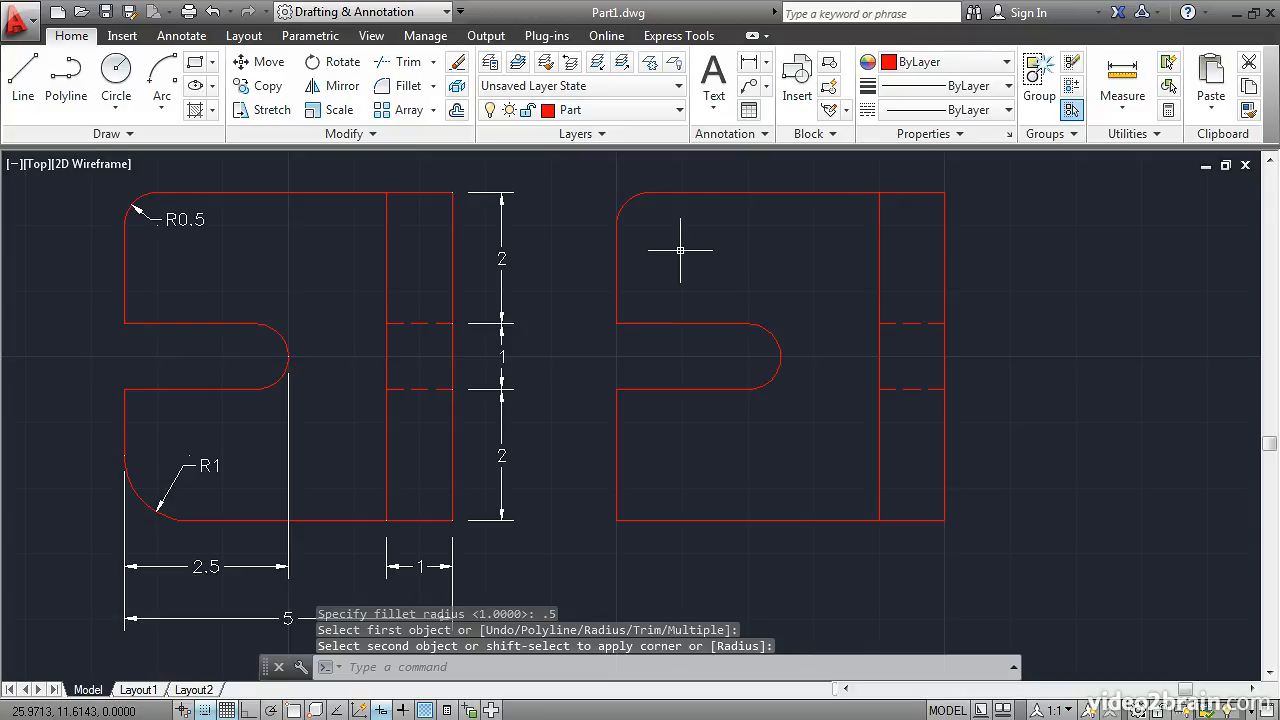
Step: Fillet the lower-left corner of the copied part with a radius of 1
key(Return)
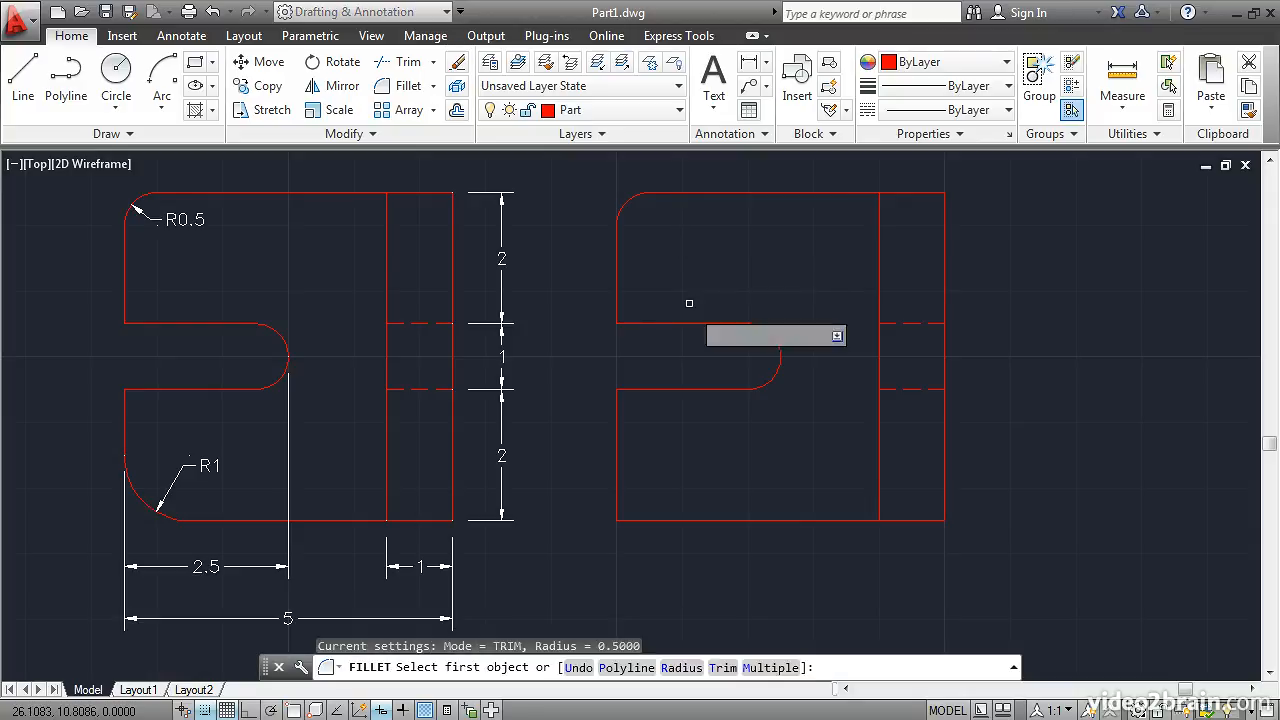
click(683, 668)
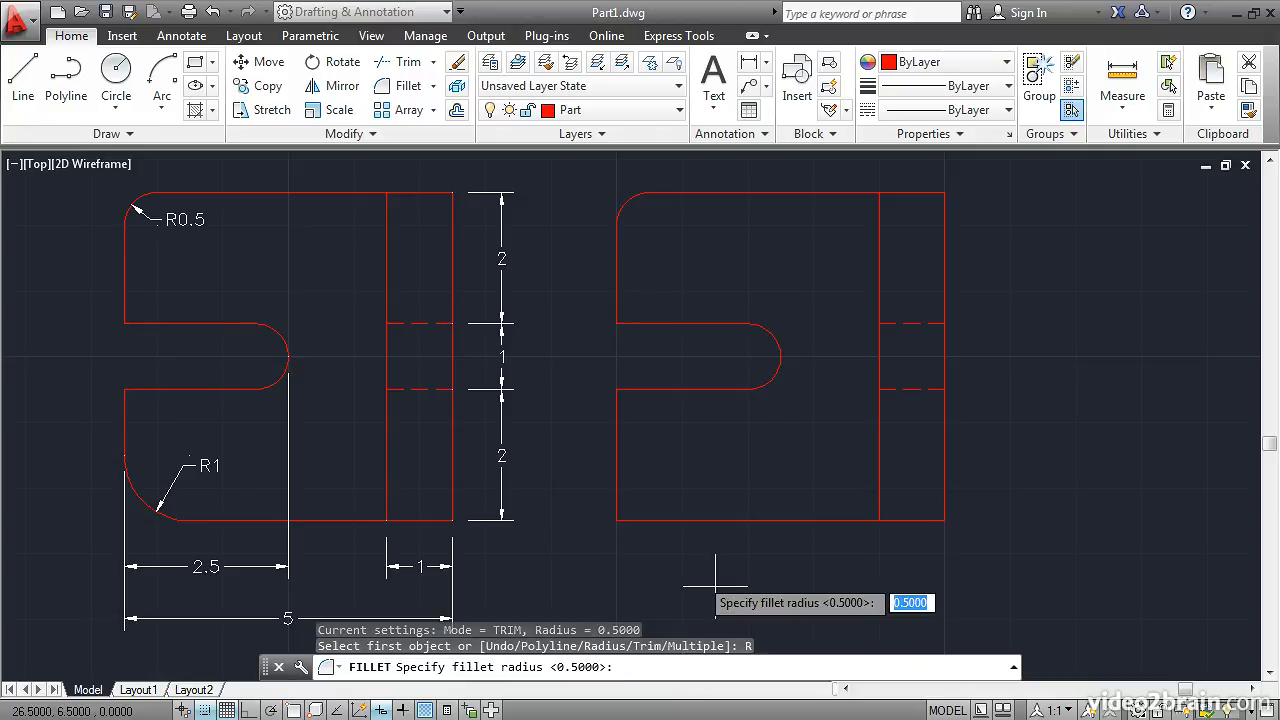
text(1)
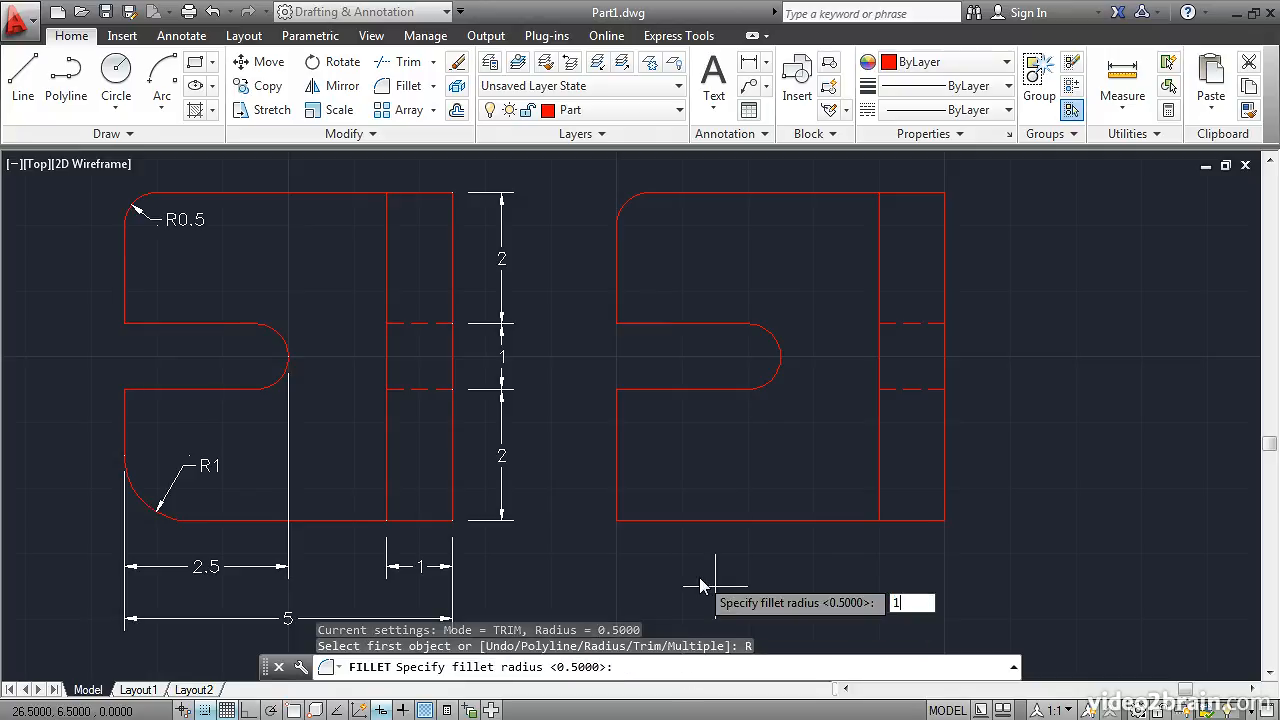
key(Return)
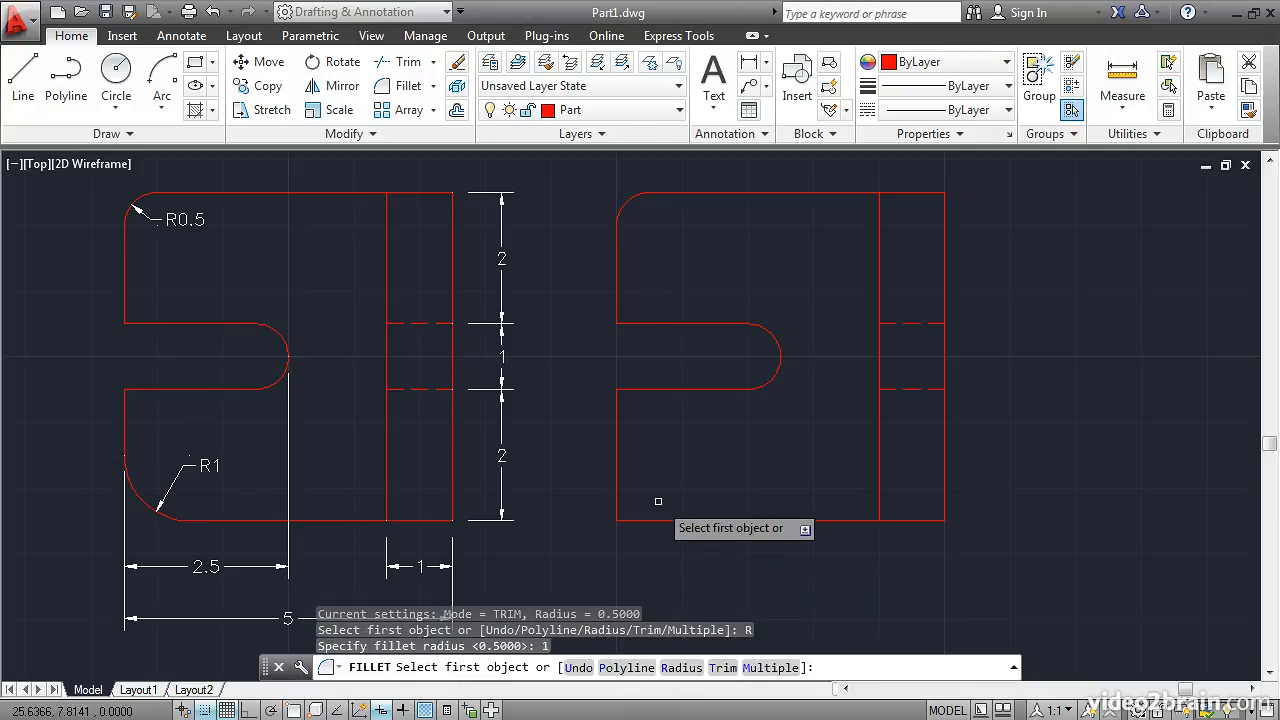
click(616, 492)
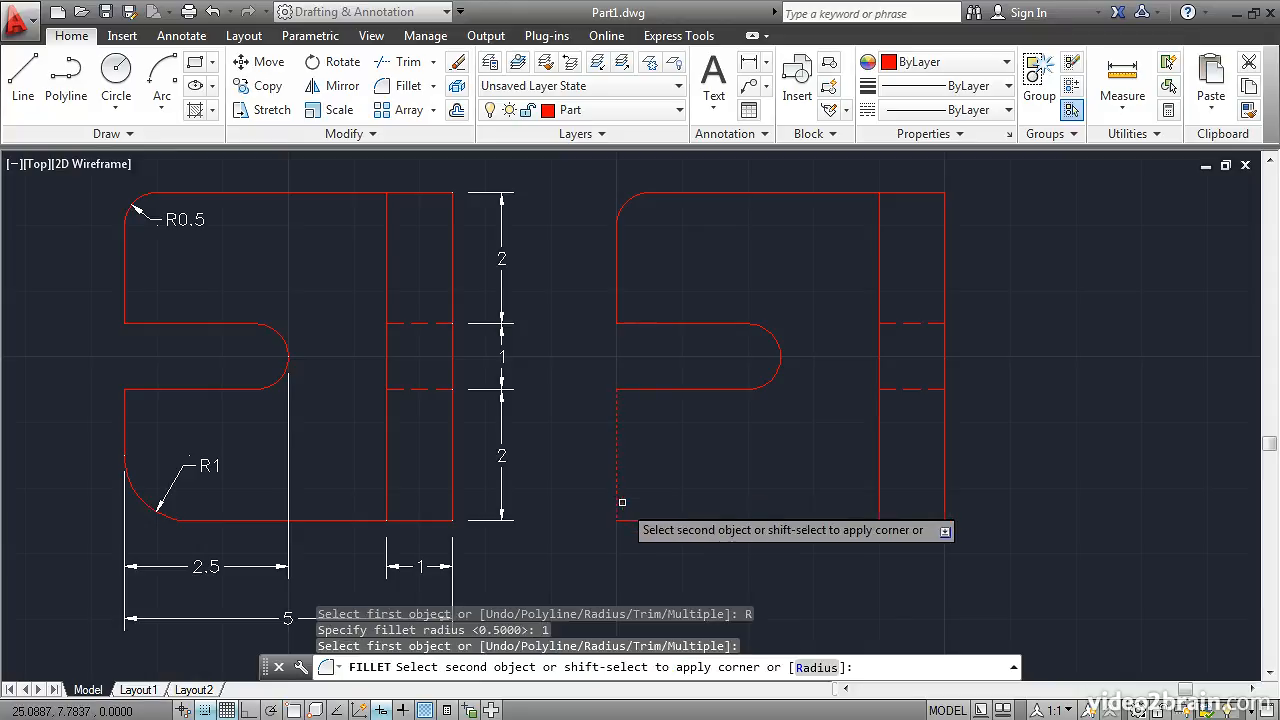
click(645, 520)
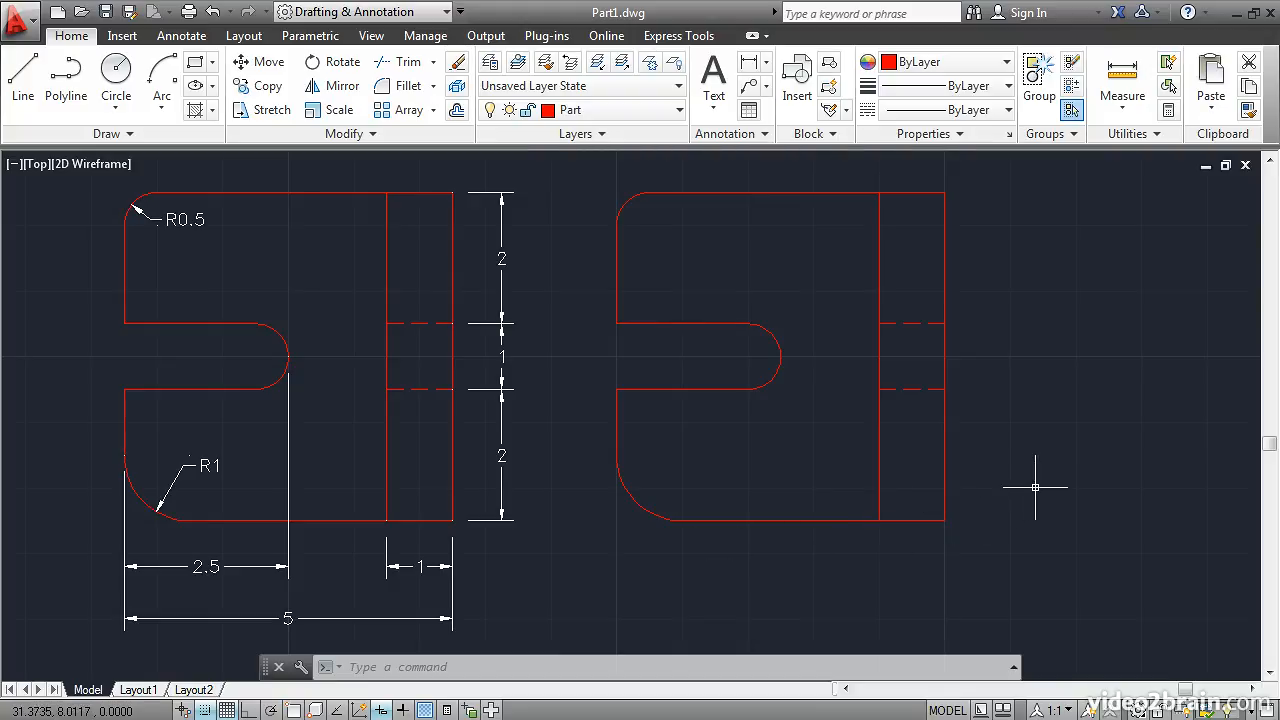
Step: Change the snap type to PolarSnap with a polar distance of 1, and turn on polar tracking
scroll(1037, 489, down, 2)
scroll(1037, 489, up, 2)
mouse_move(1037, 489)
middle_down()
mouse_move(682, 521)
mouse_move(423, 517)
mouse_move(338, 490)
middle_up()
middle_drag(466, 479, 369, 519)
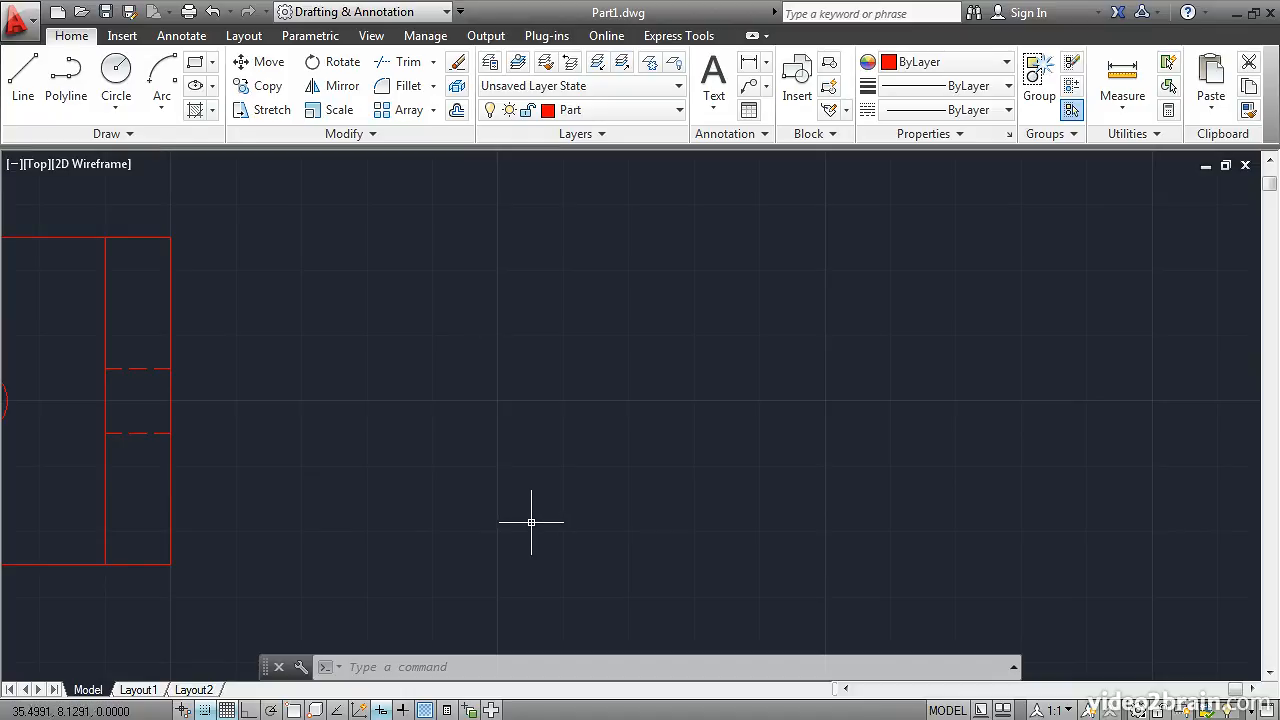
right_click(206, 710)
click(262, 671)
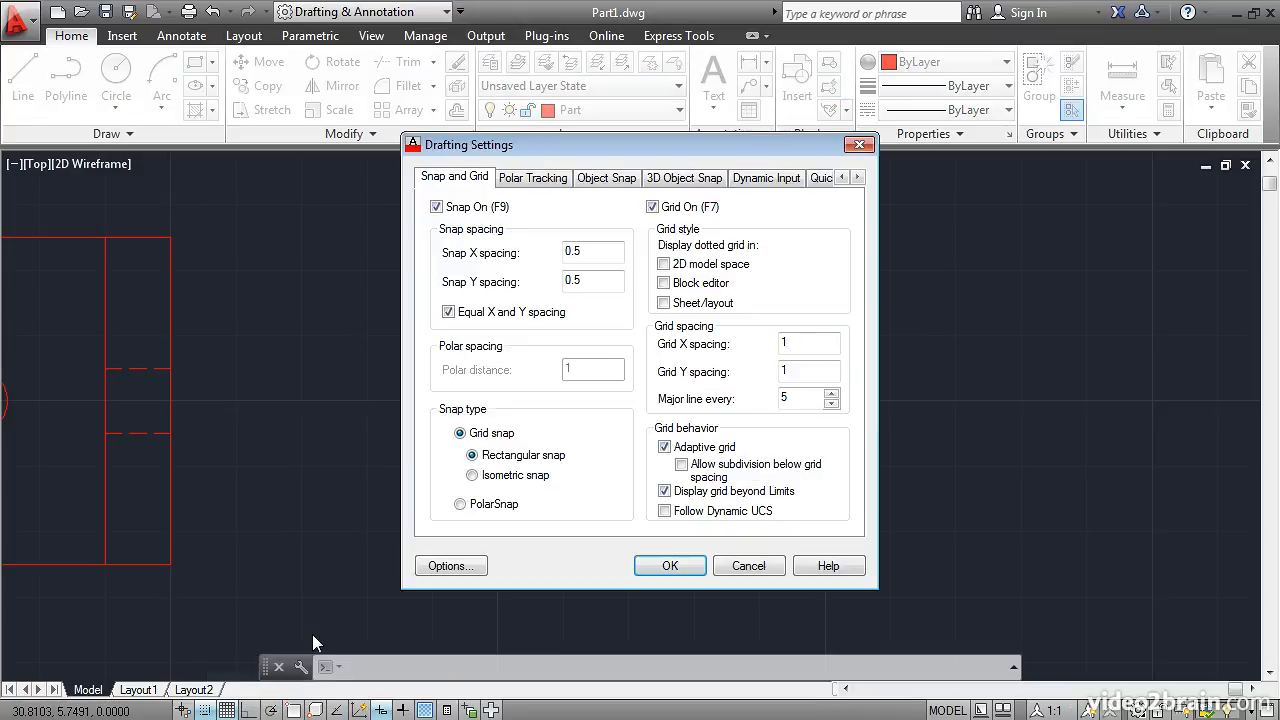
click(460, 504)
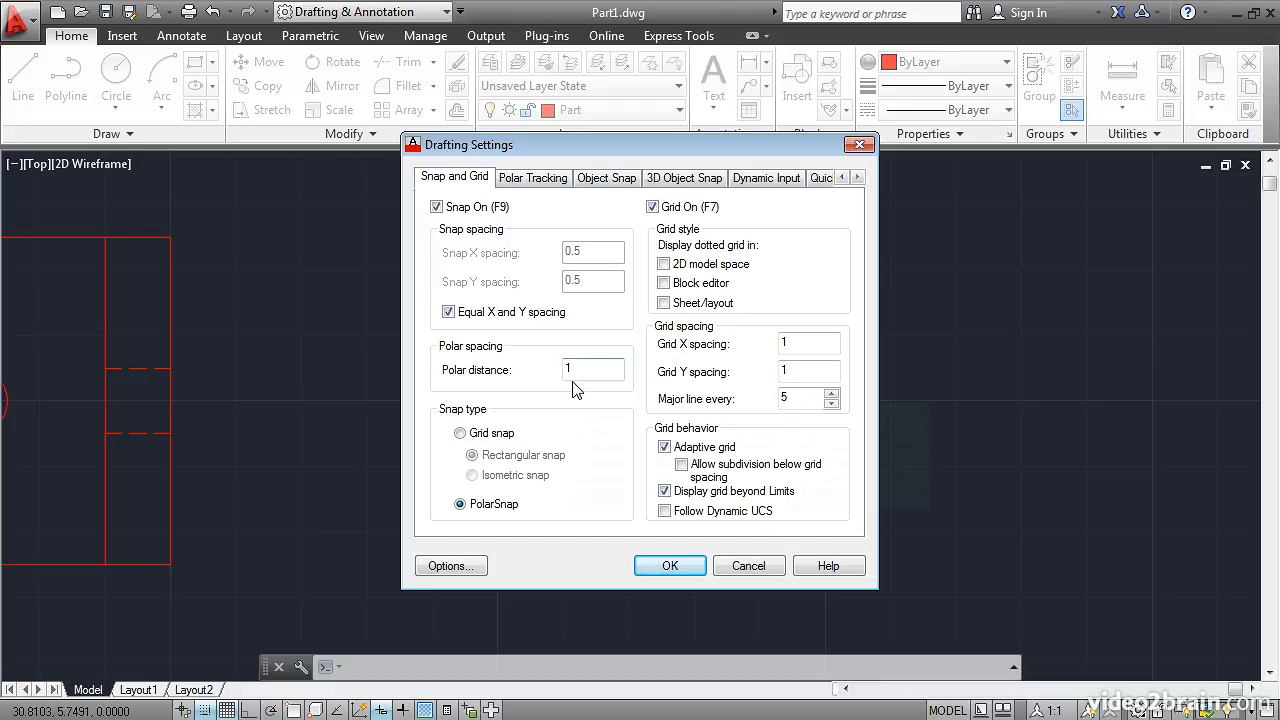
click(665, 566)
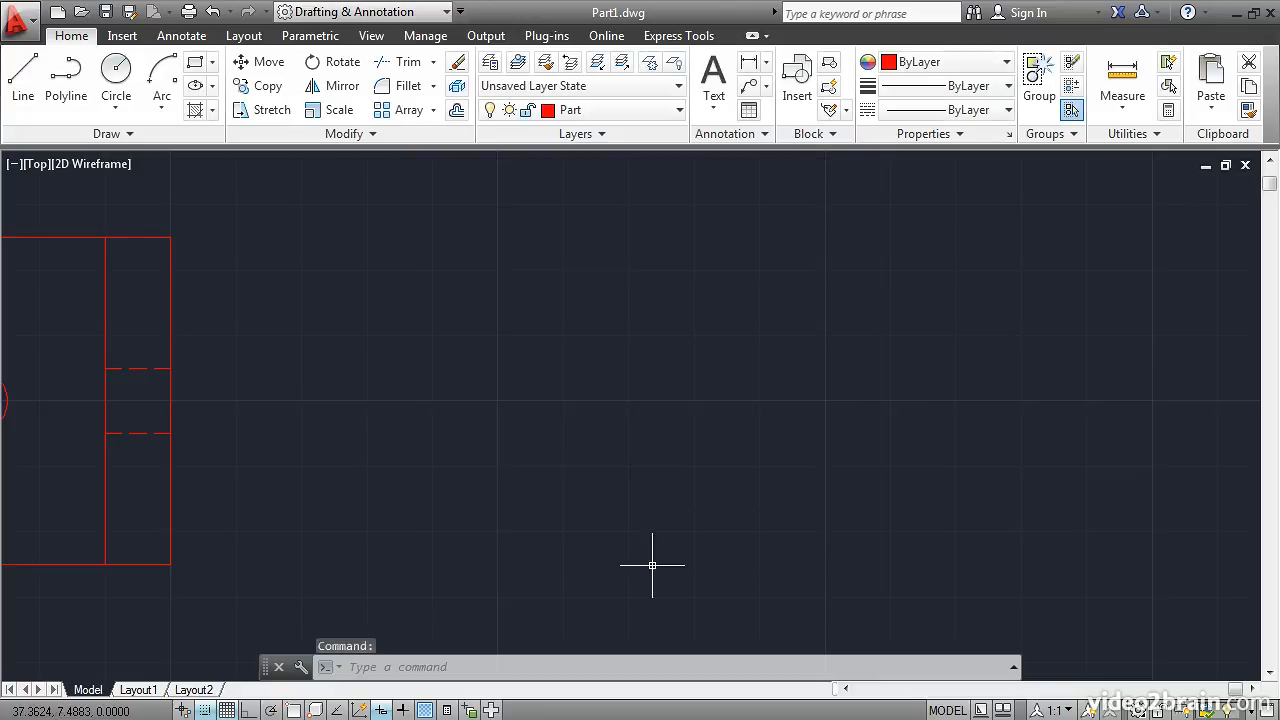
click(270, 710)
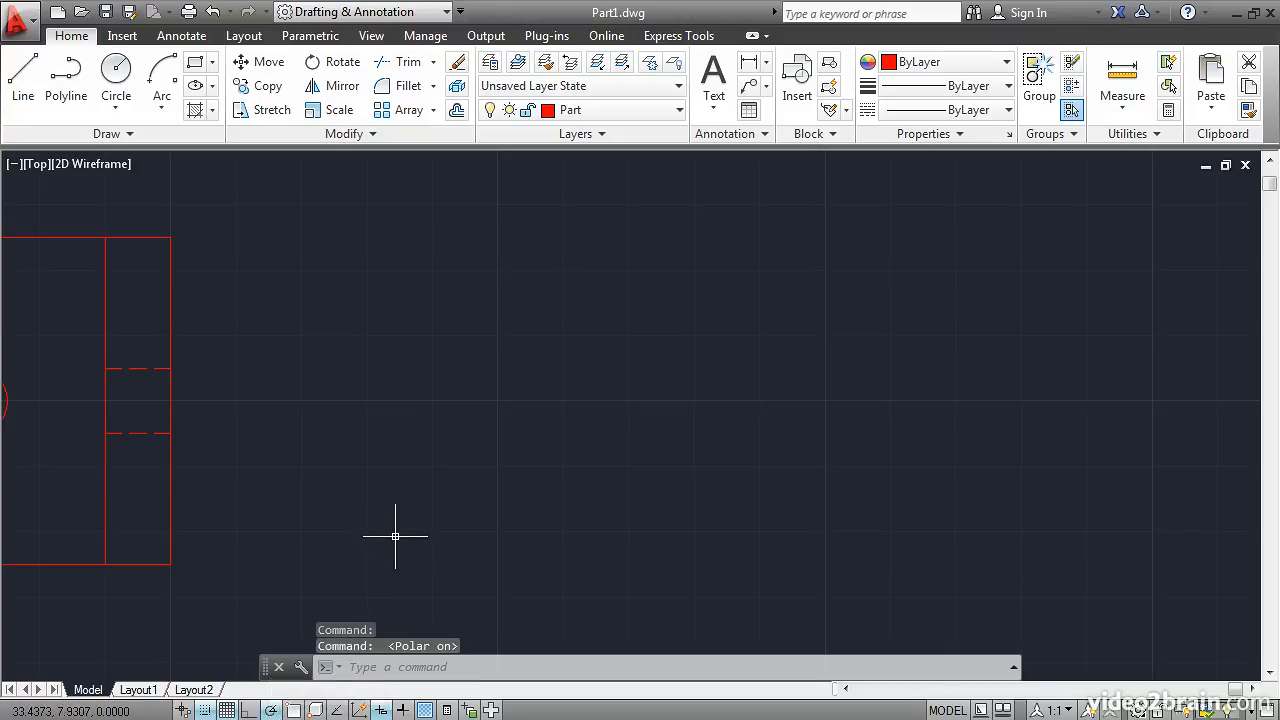
Step: Start a line in the empty area beside the part and set the polar tracking angle increment to 30 degrees
click(24, 74)
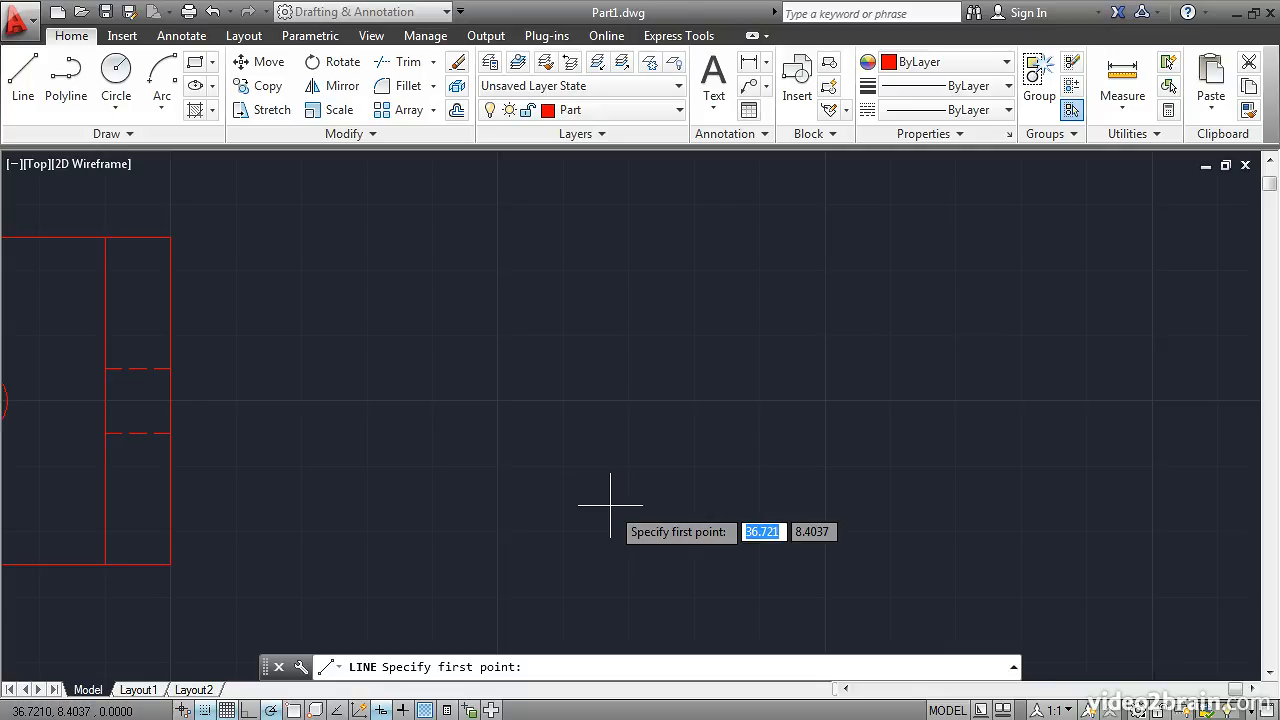
click(598, 448)
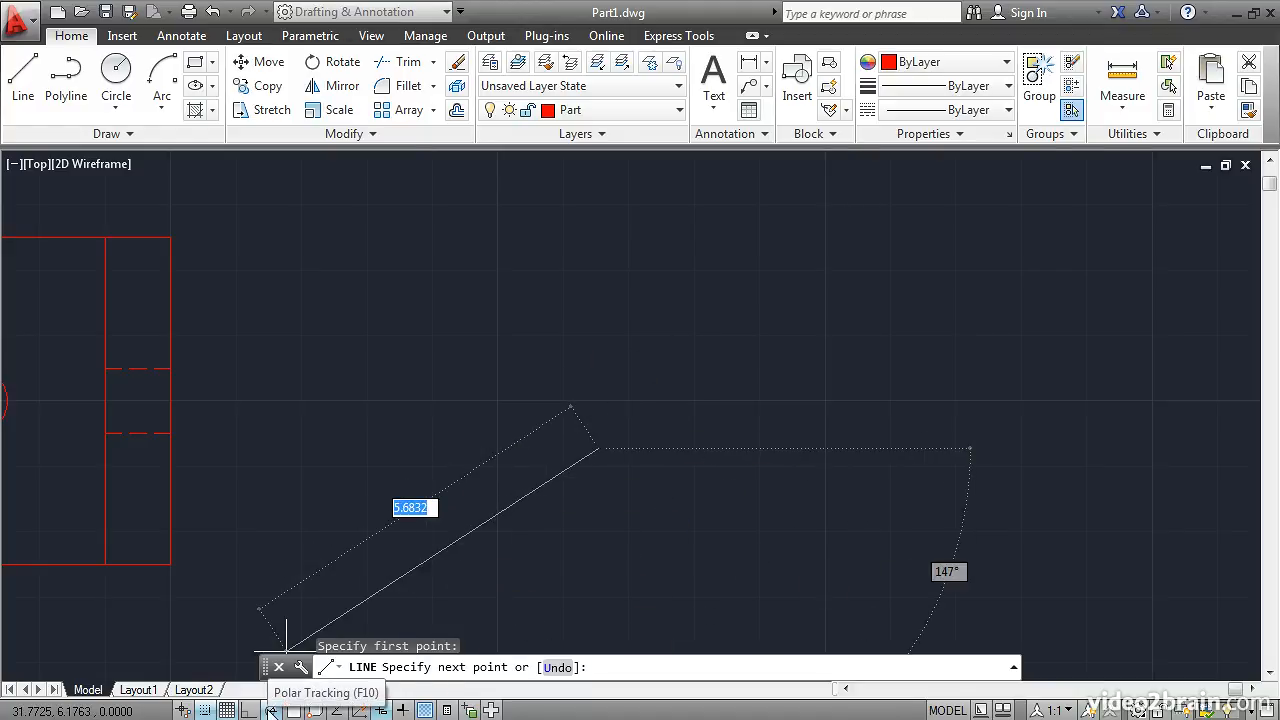
right_click(271, 710)
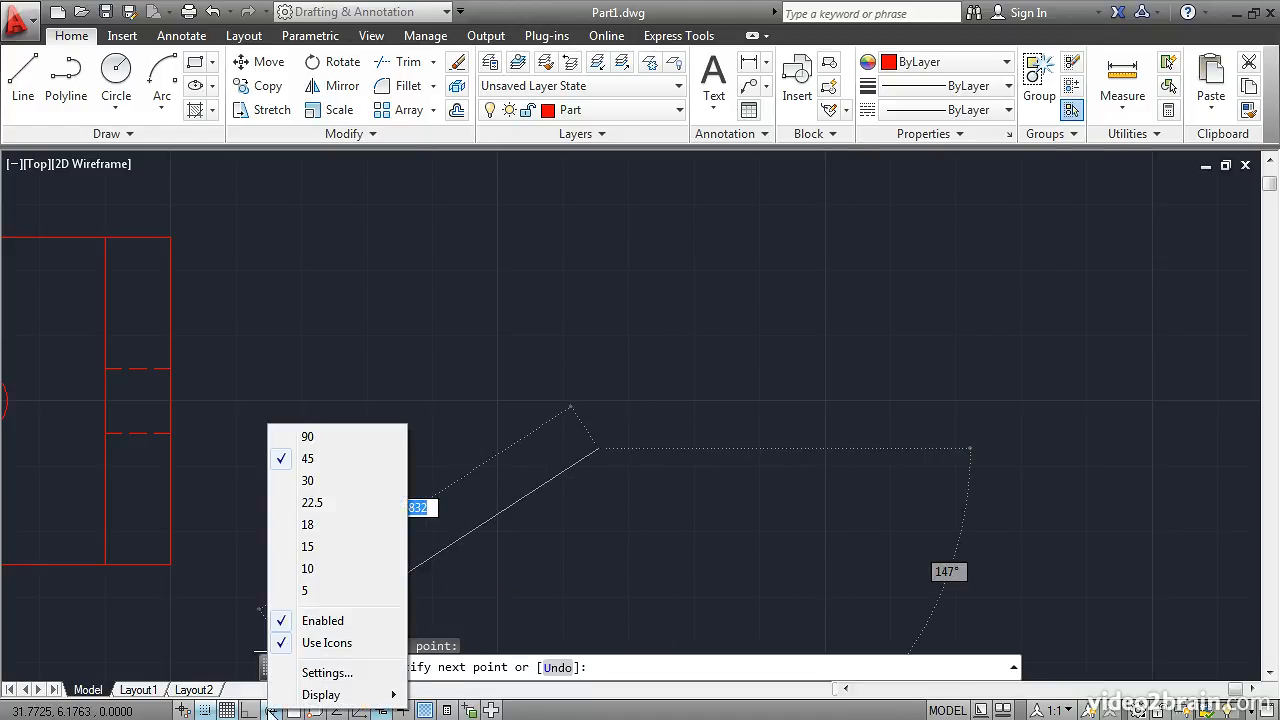
click(326, 482)
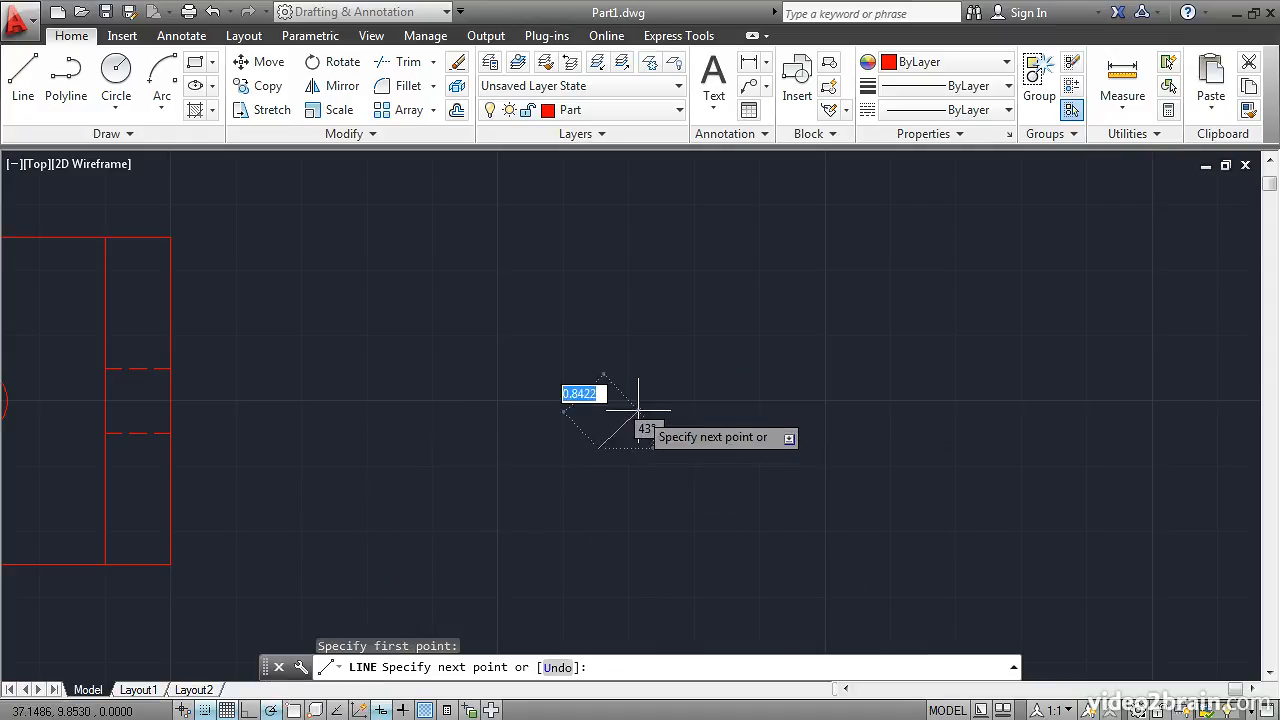
Step: Draw four connected 2-unit segments: horizontally to the right, up at 30 degrees, vertically up, and horizontally to the left
click(730, 448)
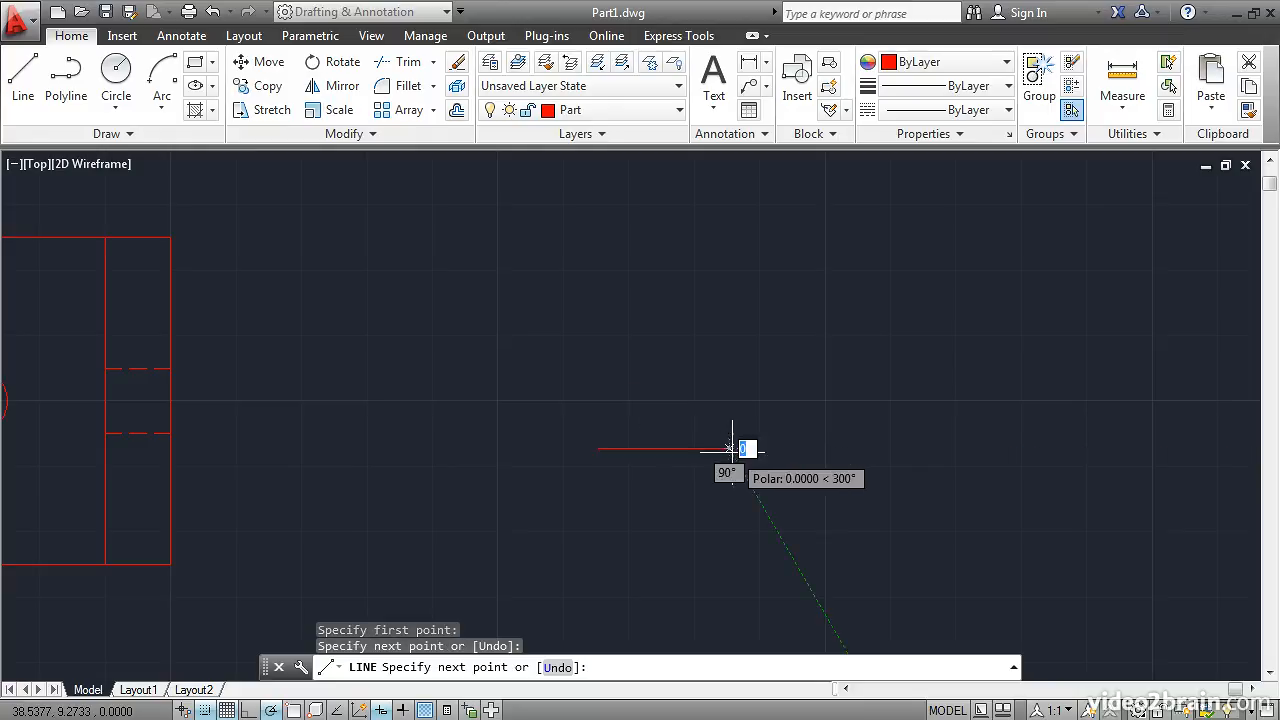
click(841, 383)
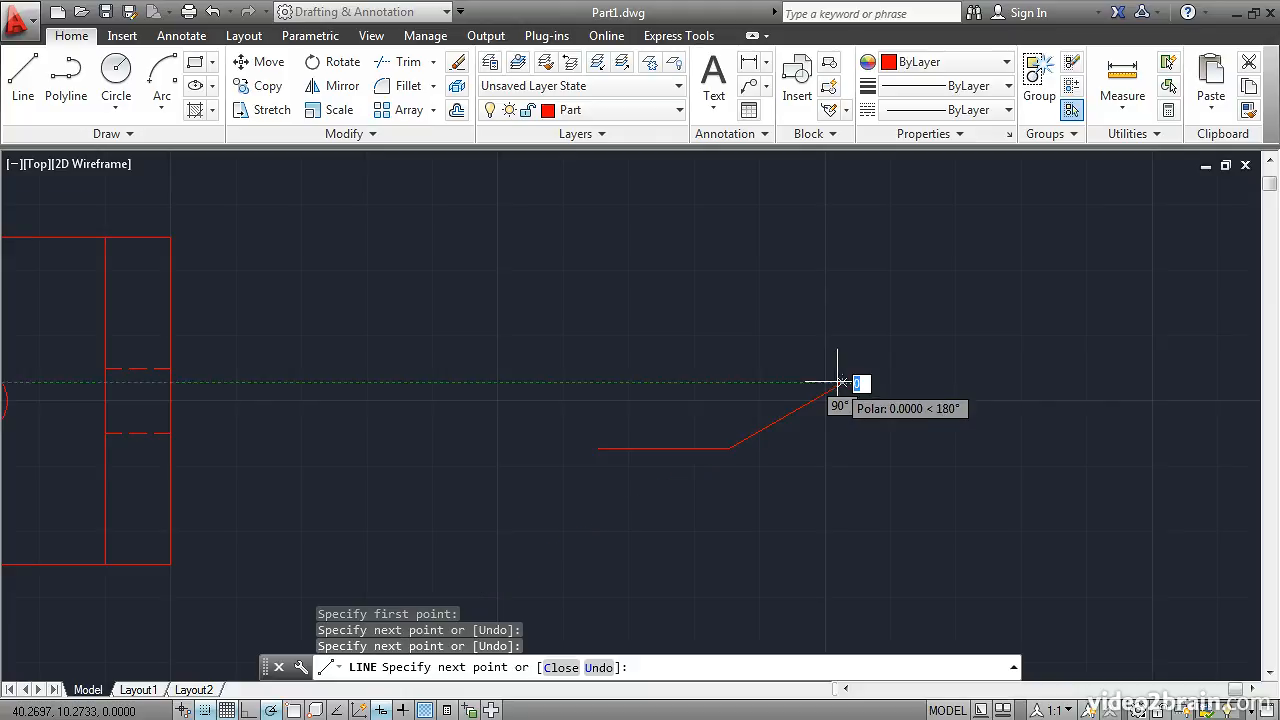
click(841, 251)
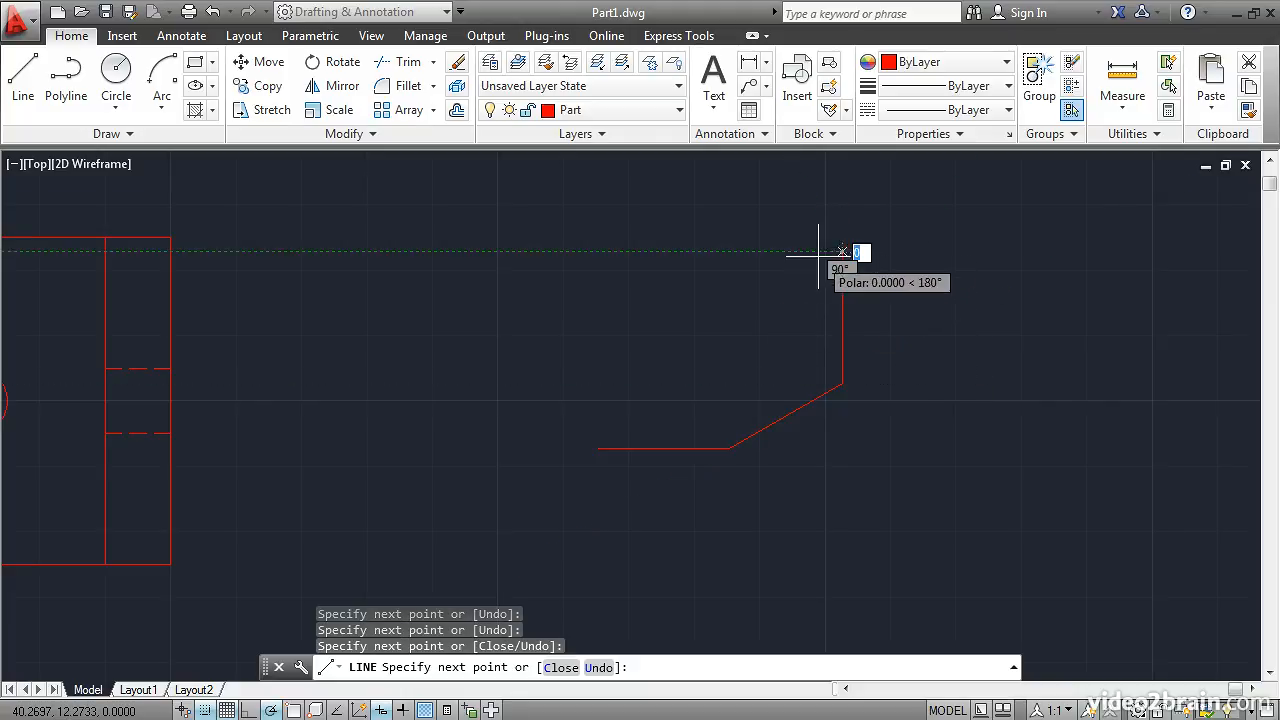
click(710, 251)
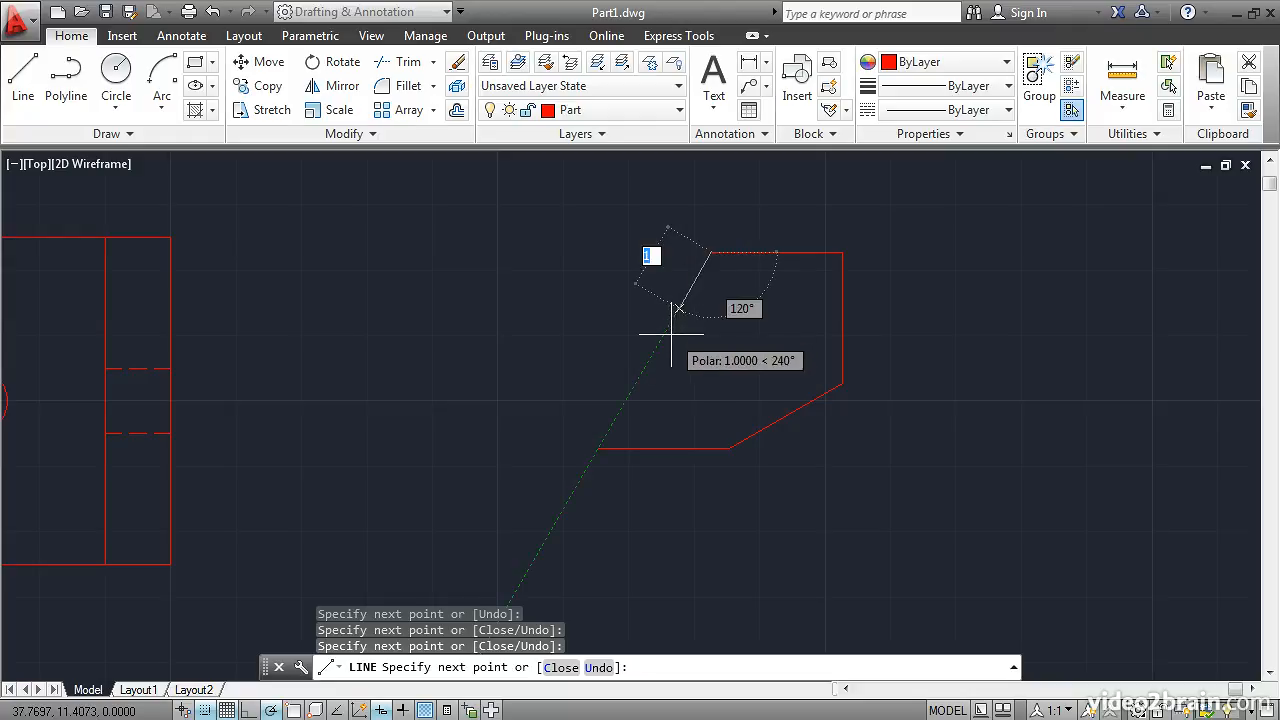
key(Return)
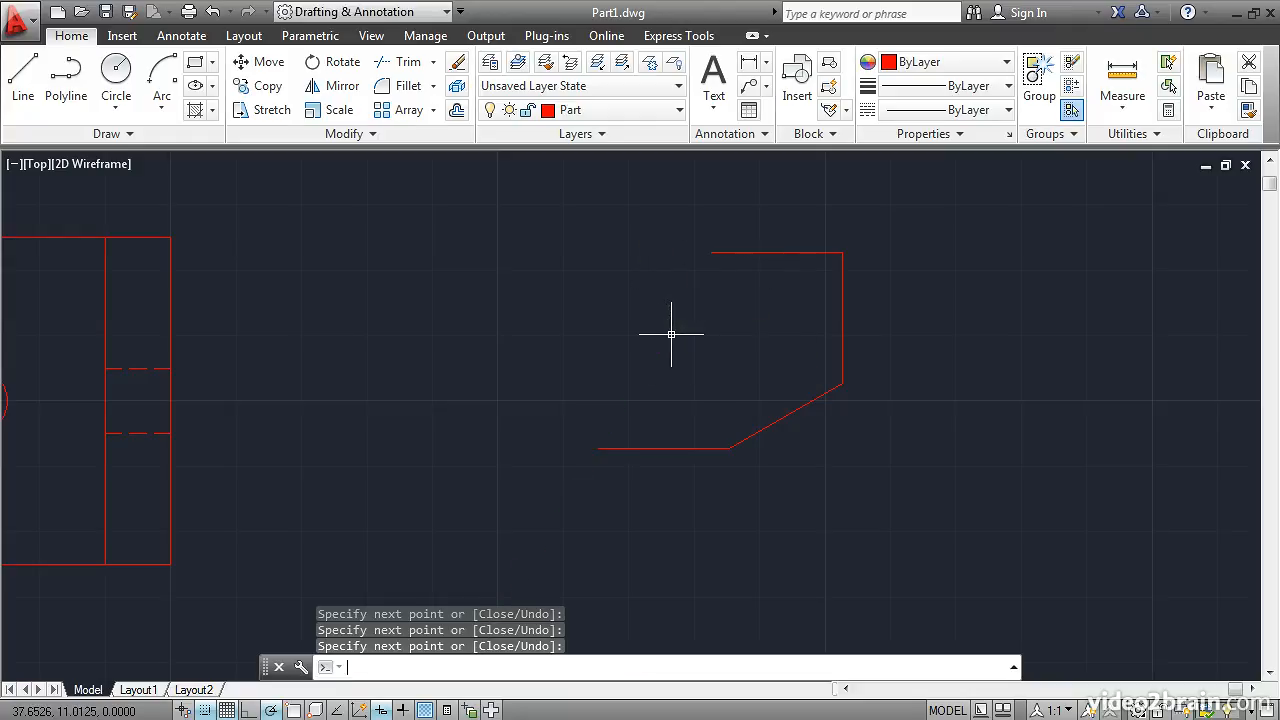
Step: Change the snap type to grid snap with the isometric snap style
scroll(741, 326, down, 2)
mouse_move(760, 312)
middle_down()
mouse_move(651, 343)
mouse_move(157, 391)
middle_up()
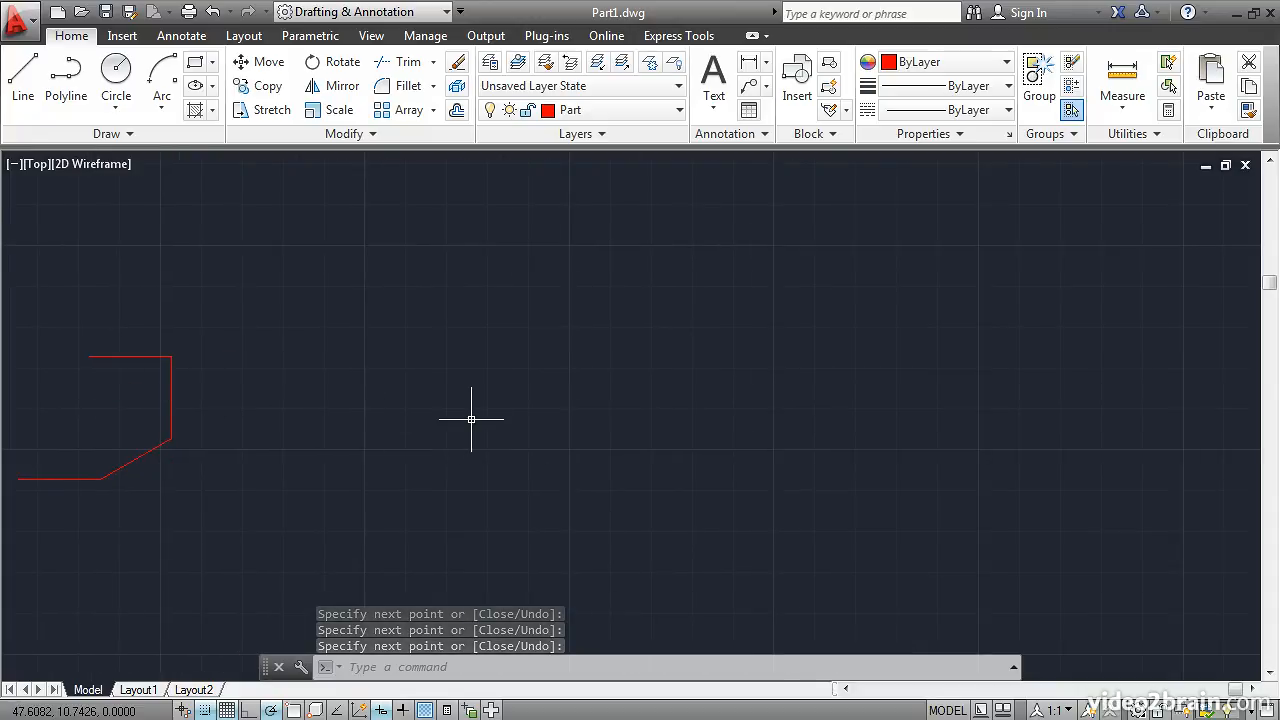
right_click(204, 710)
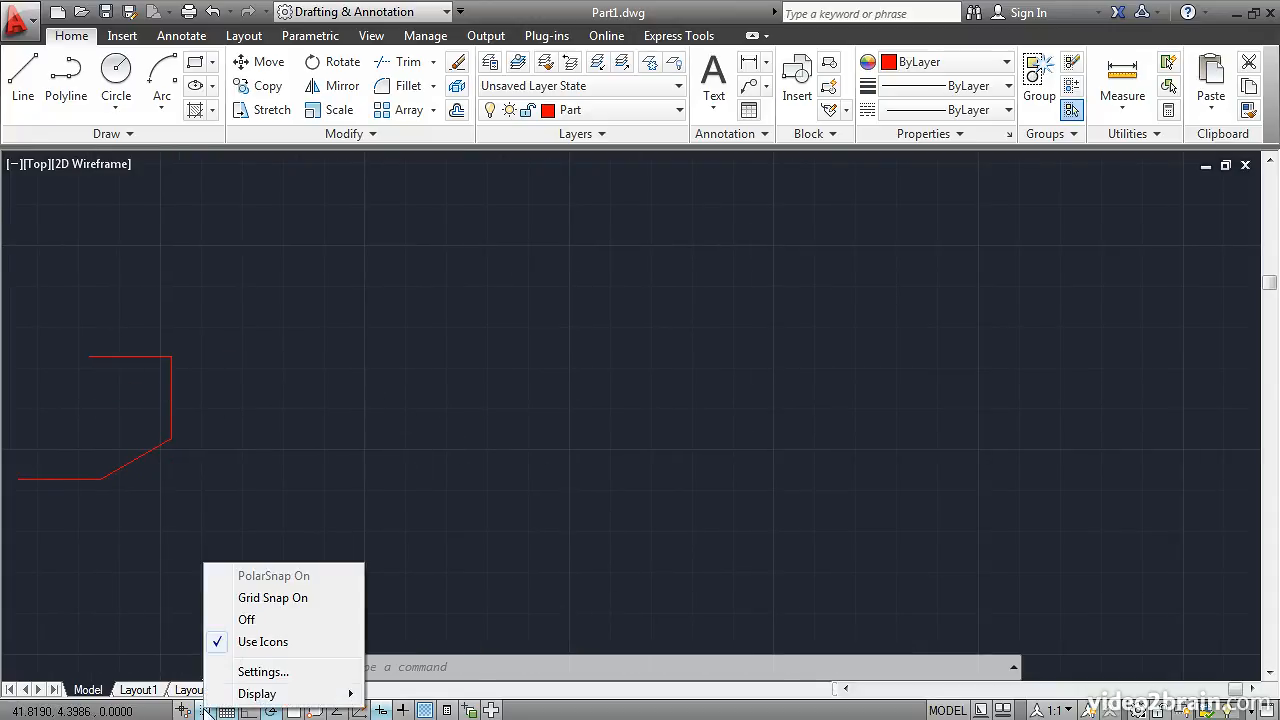
click(274, 677)
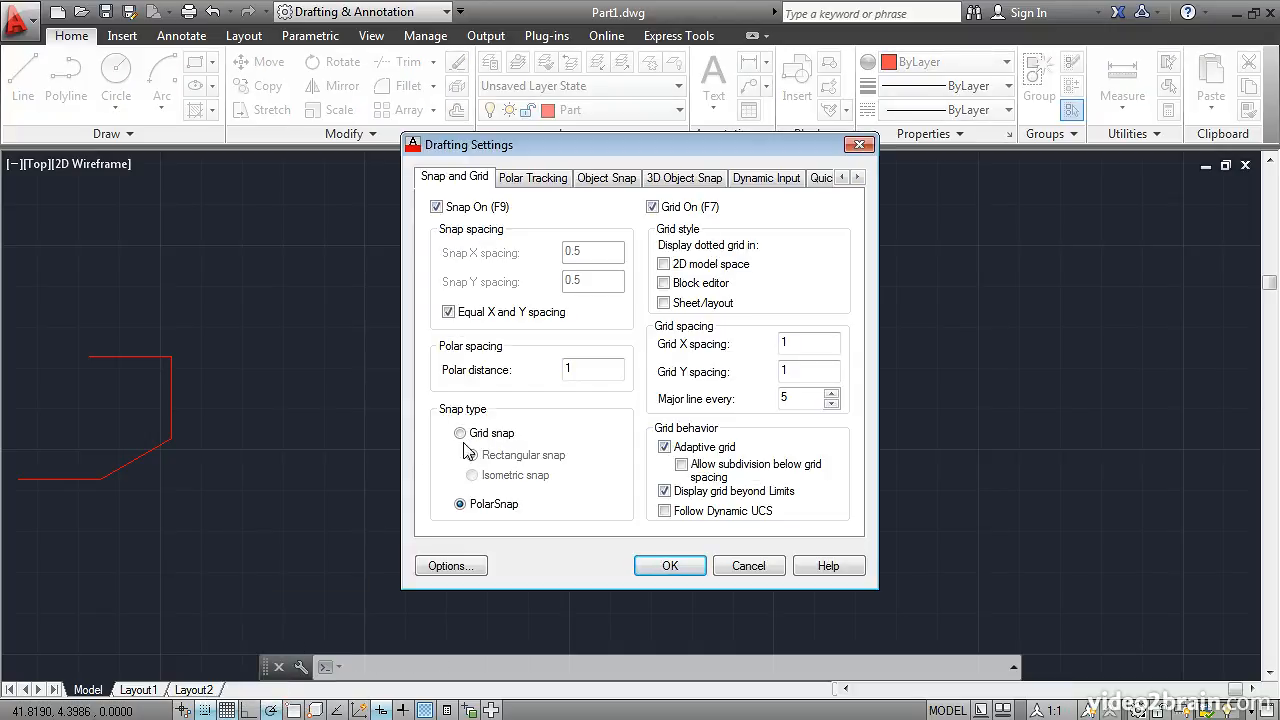
click(460, 433)
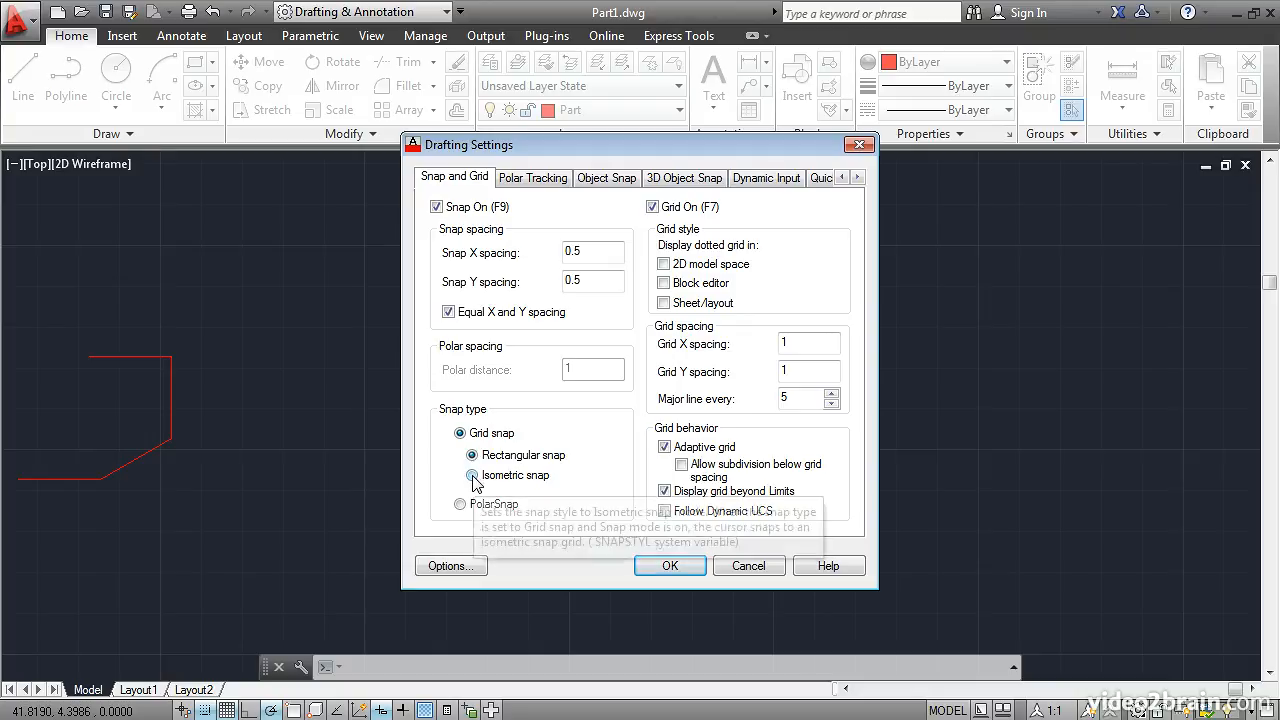
click(472, 475)
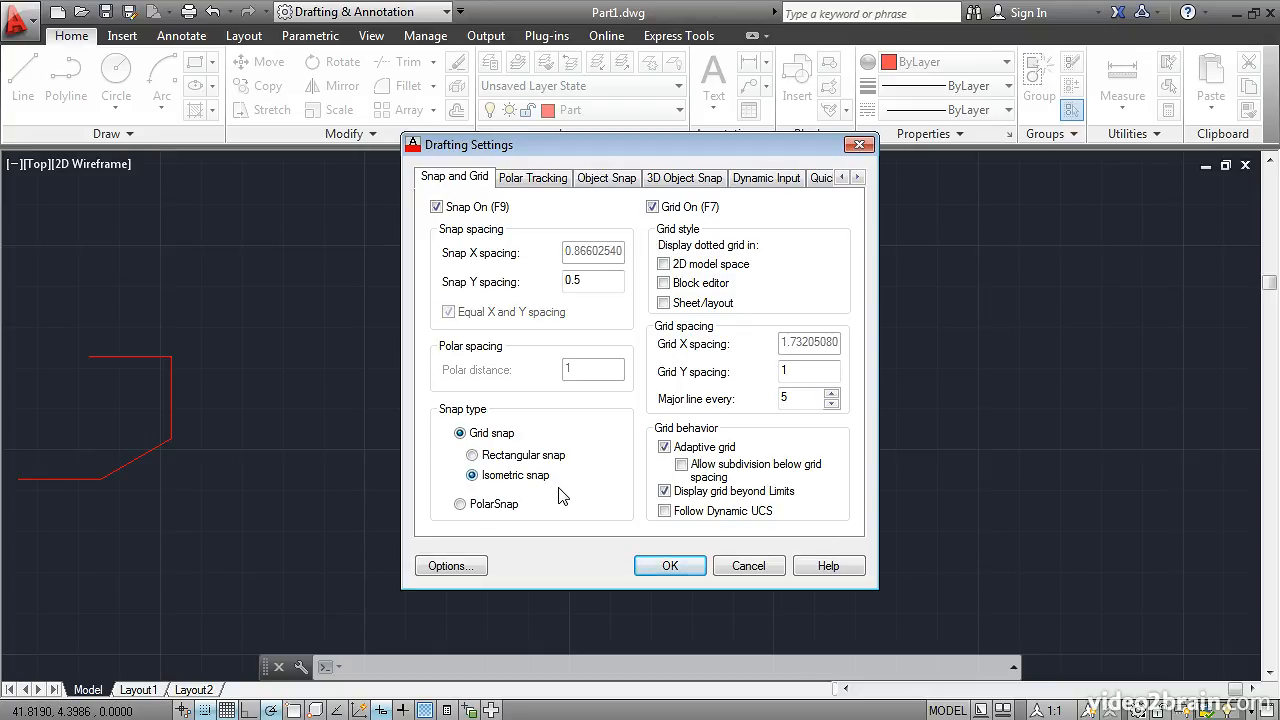
click(667, 567)
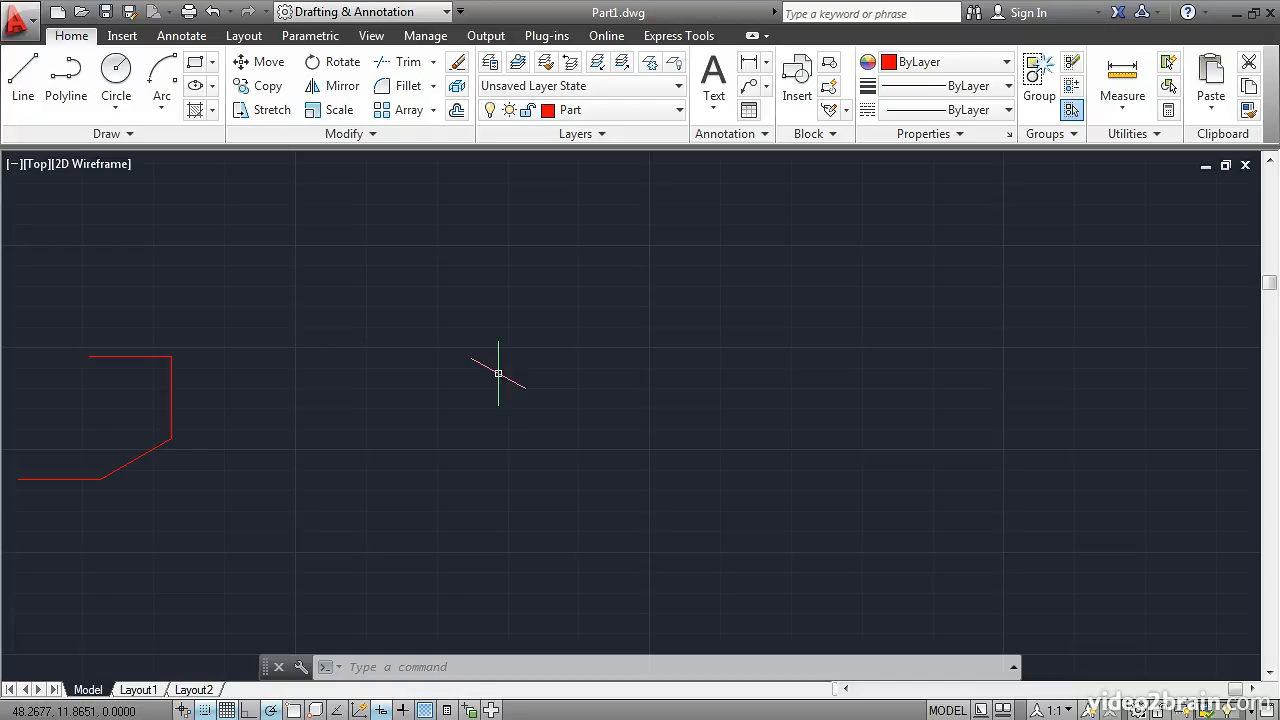
Step: Cycle through the isometric planes, ending on the top isoplane, and turn on Ortho mode
key(F5)
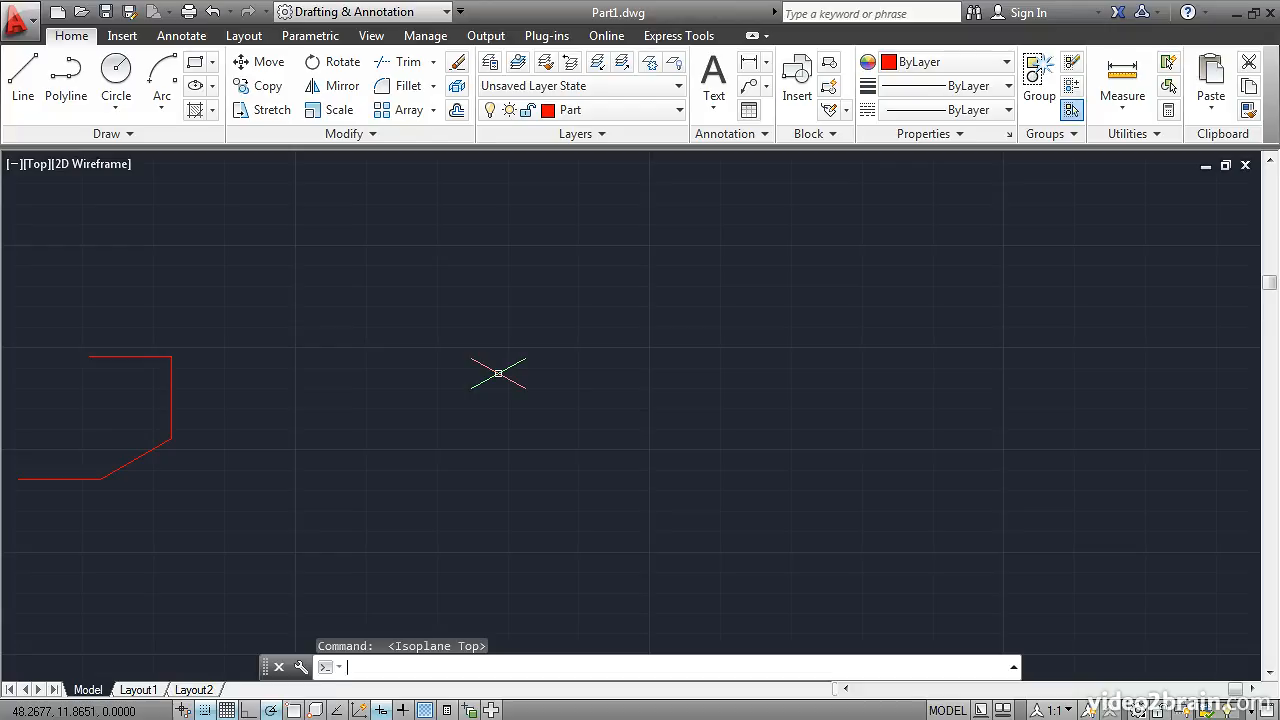
key(F5)
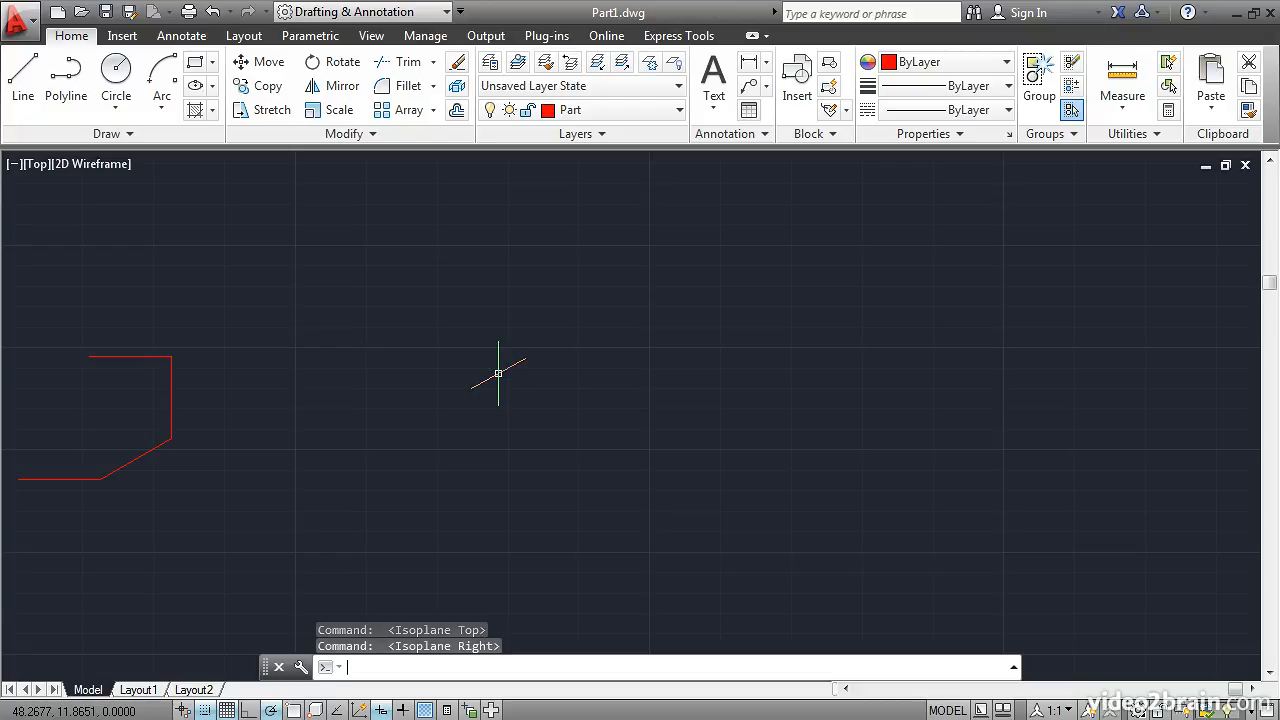
key(F5)
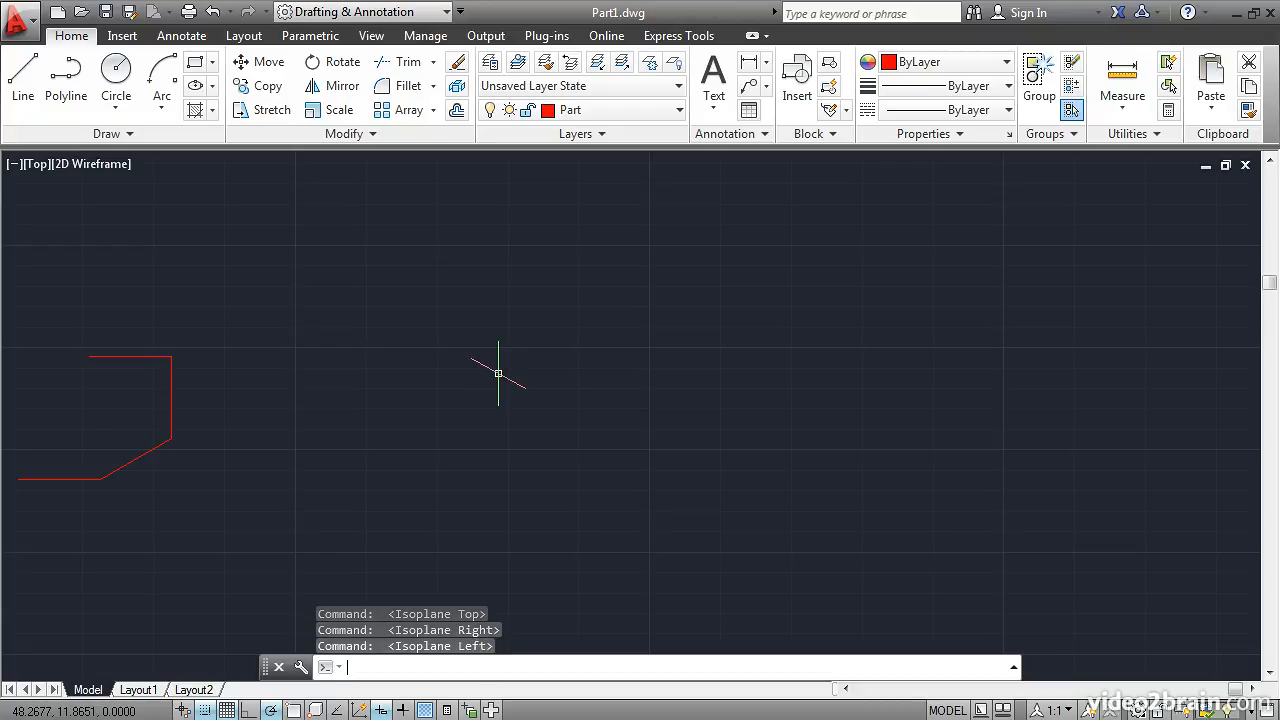
key(F5)
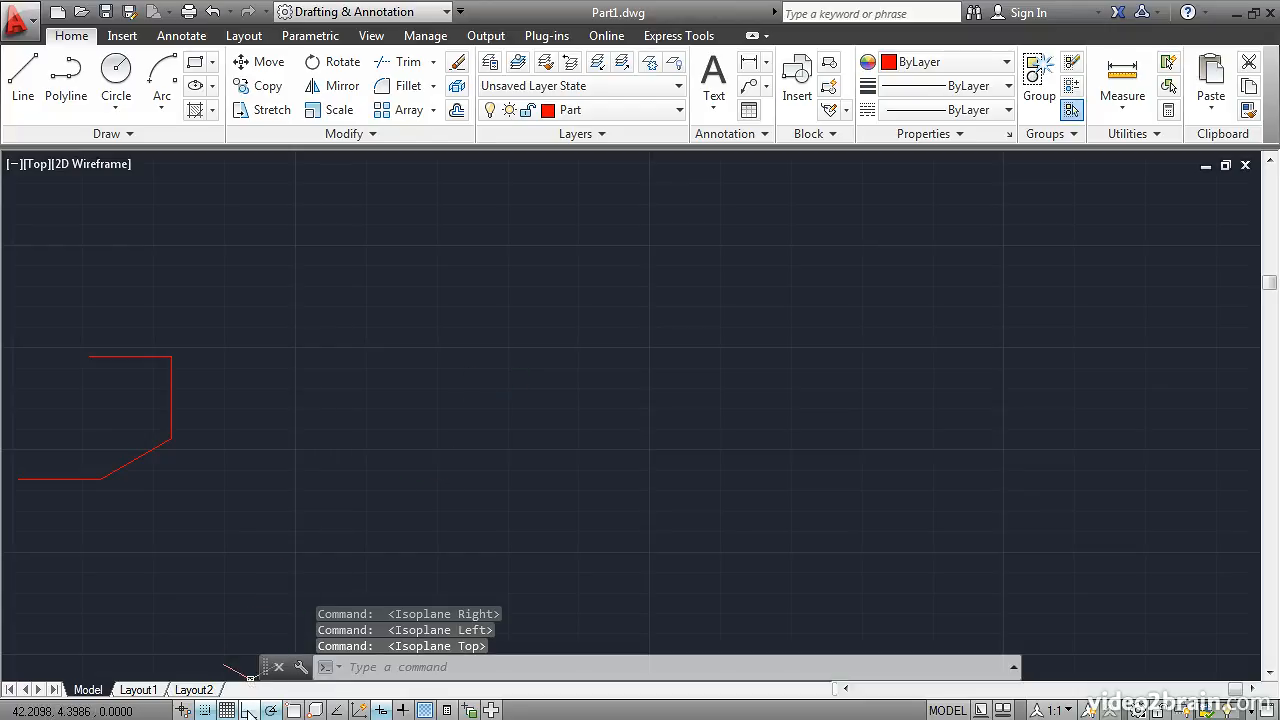
click(249, 710)
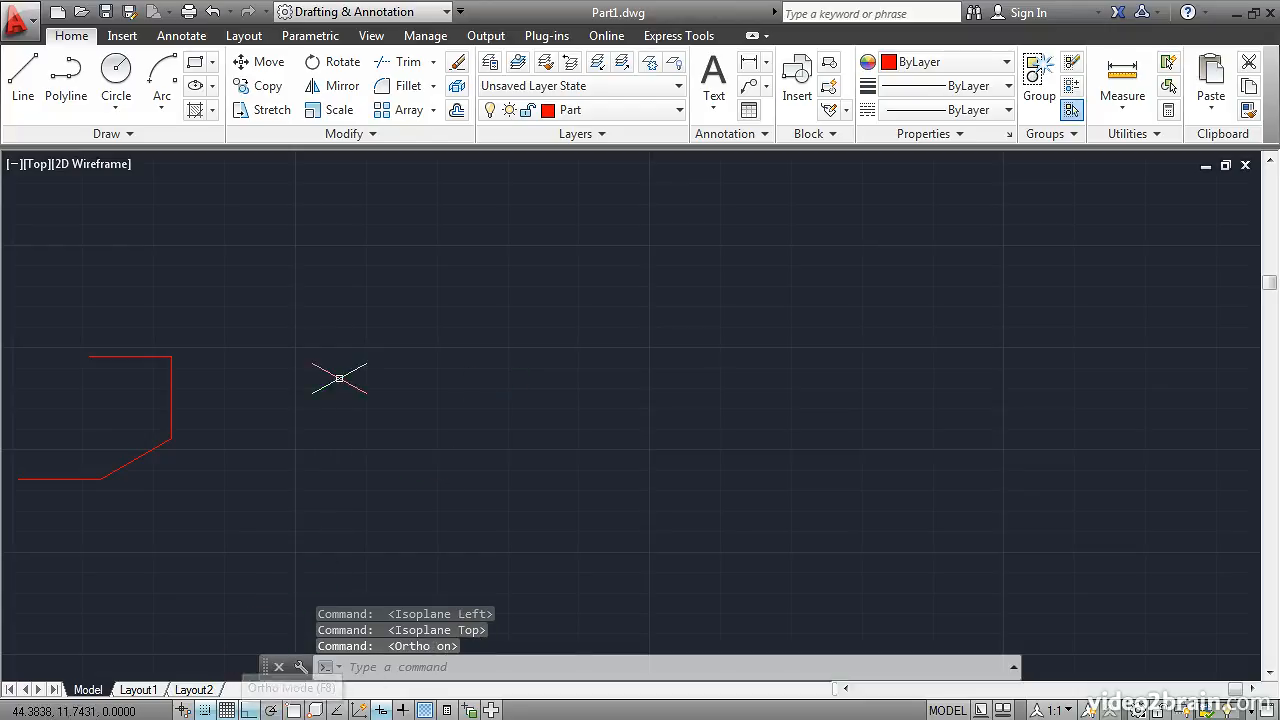
Step: Draw the cube's top face as a closed rhombus of four 5-unit lines in the empty area beside the open outline
click(26, 86)
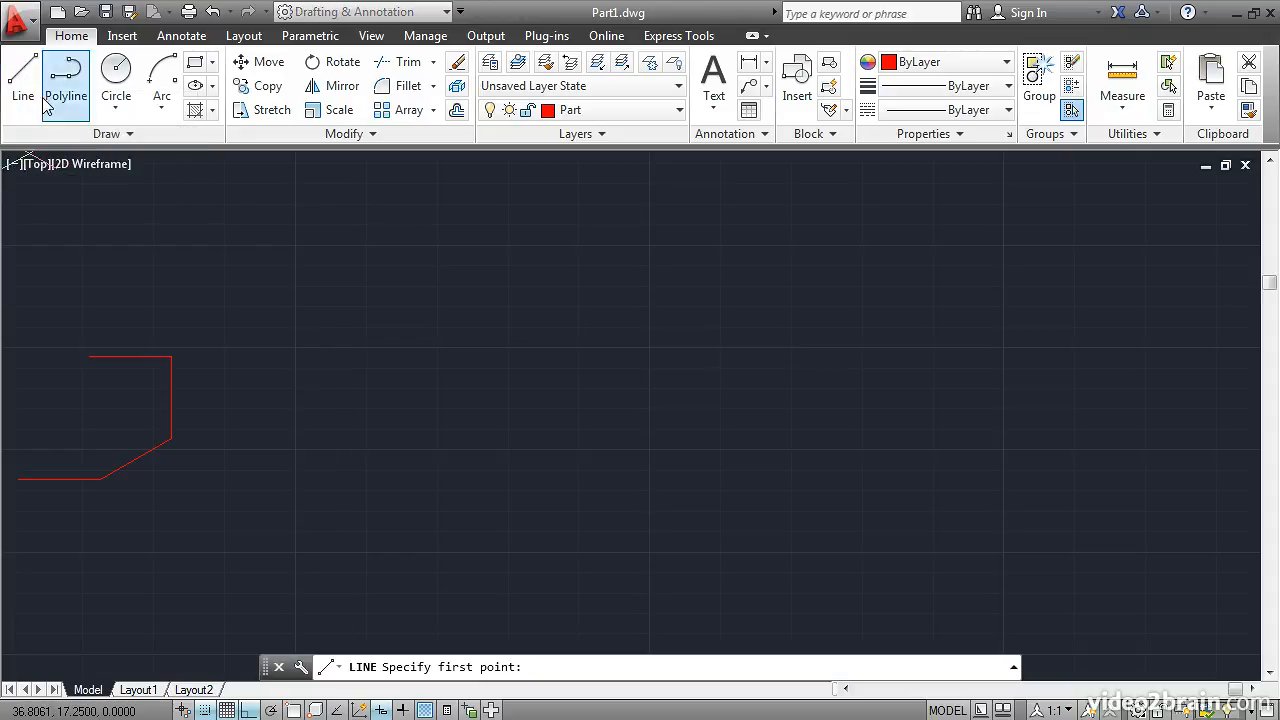
click(490, 297)
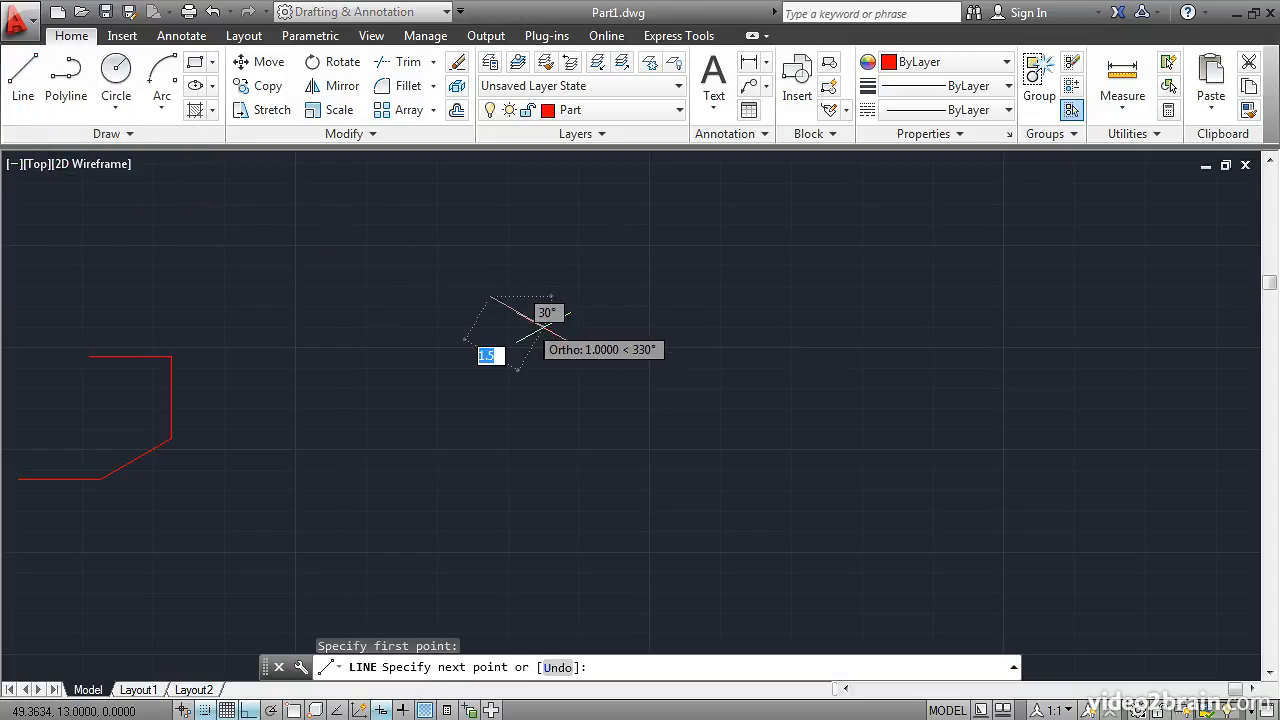
click(666, 397)
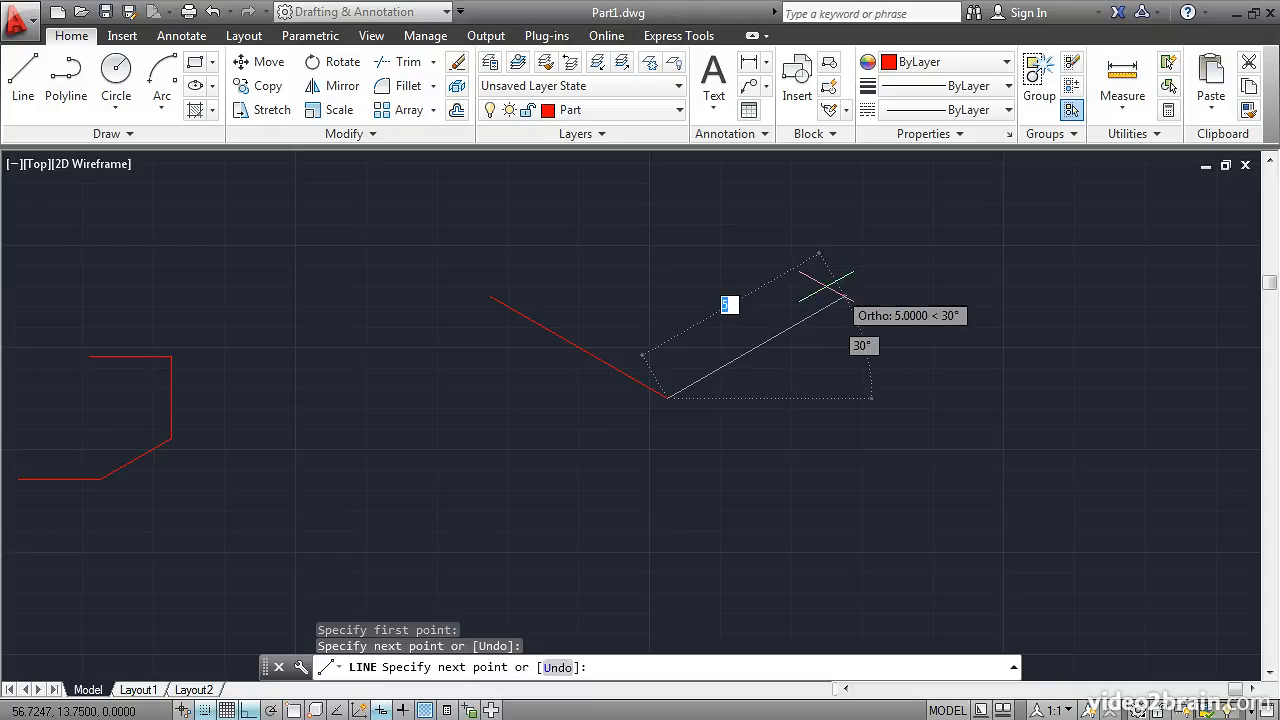
click(845, 296)
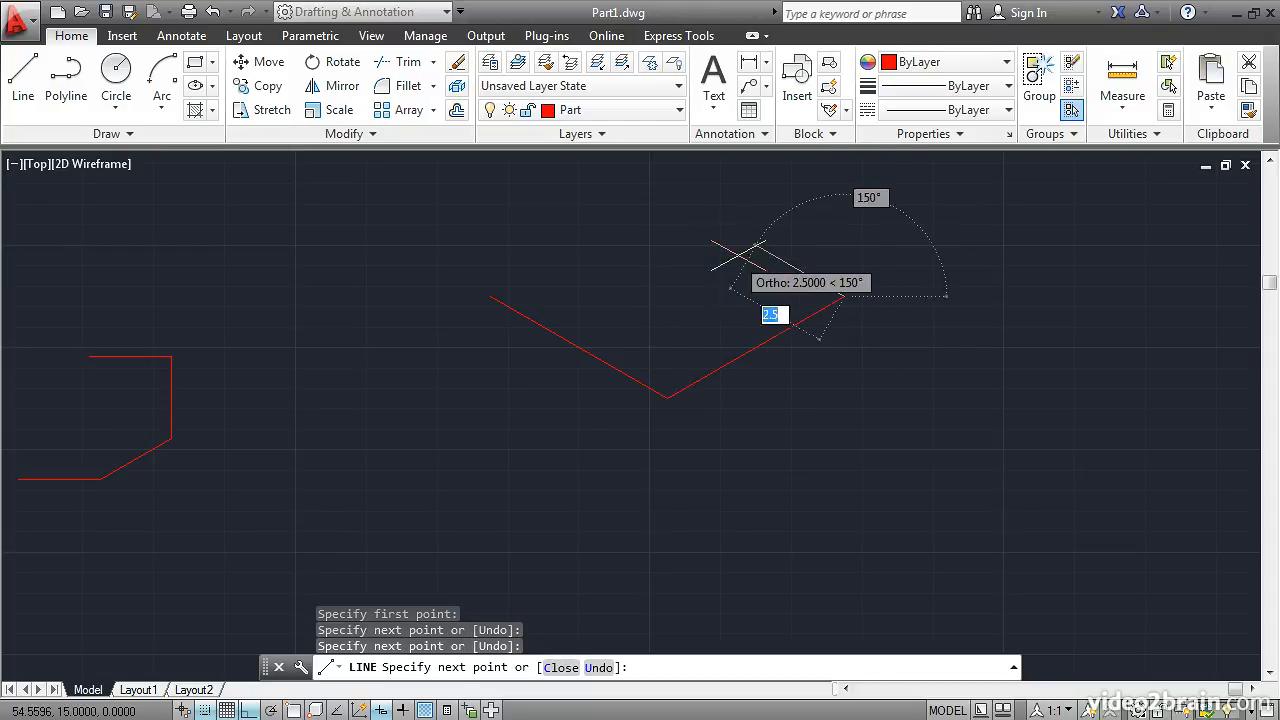
click(667, 192)
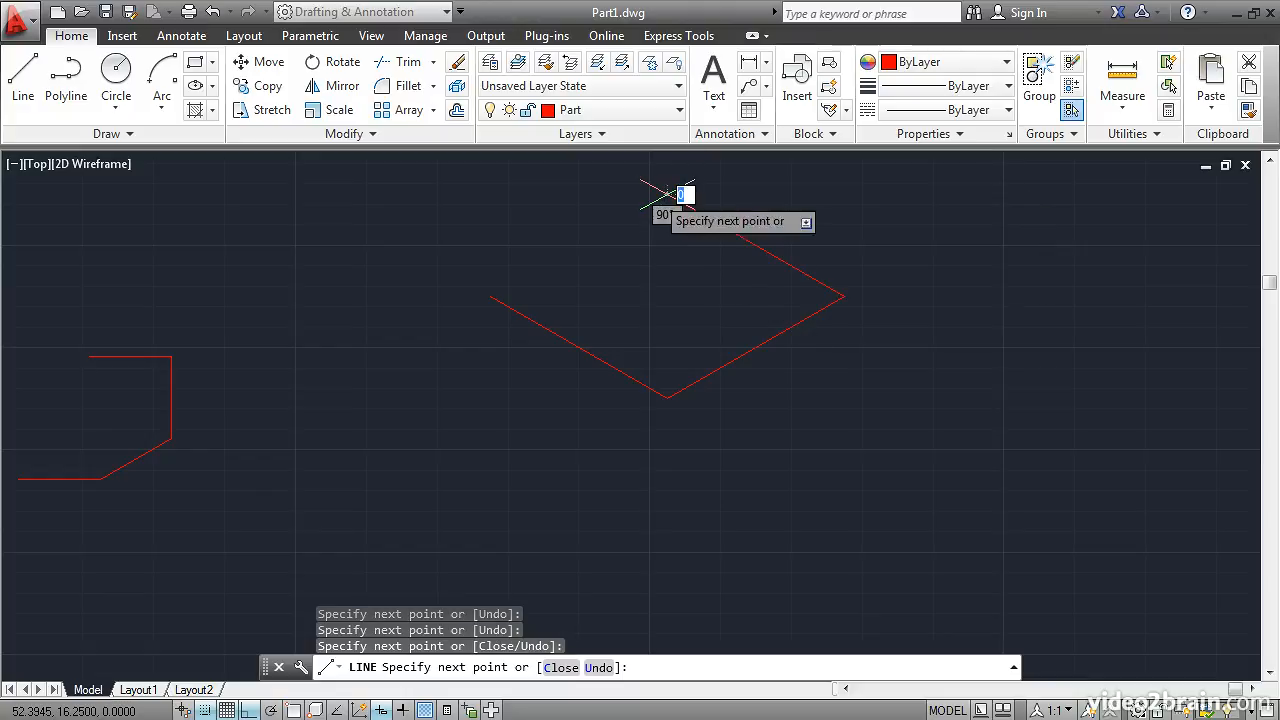
click(490, 295)
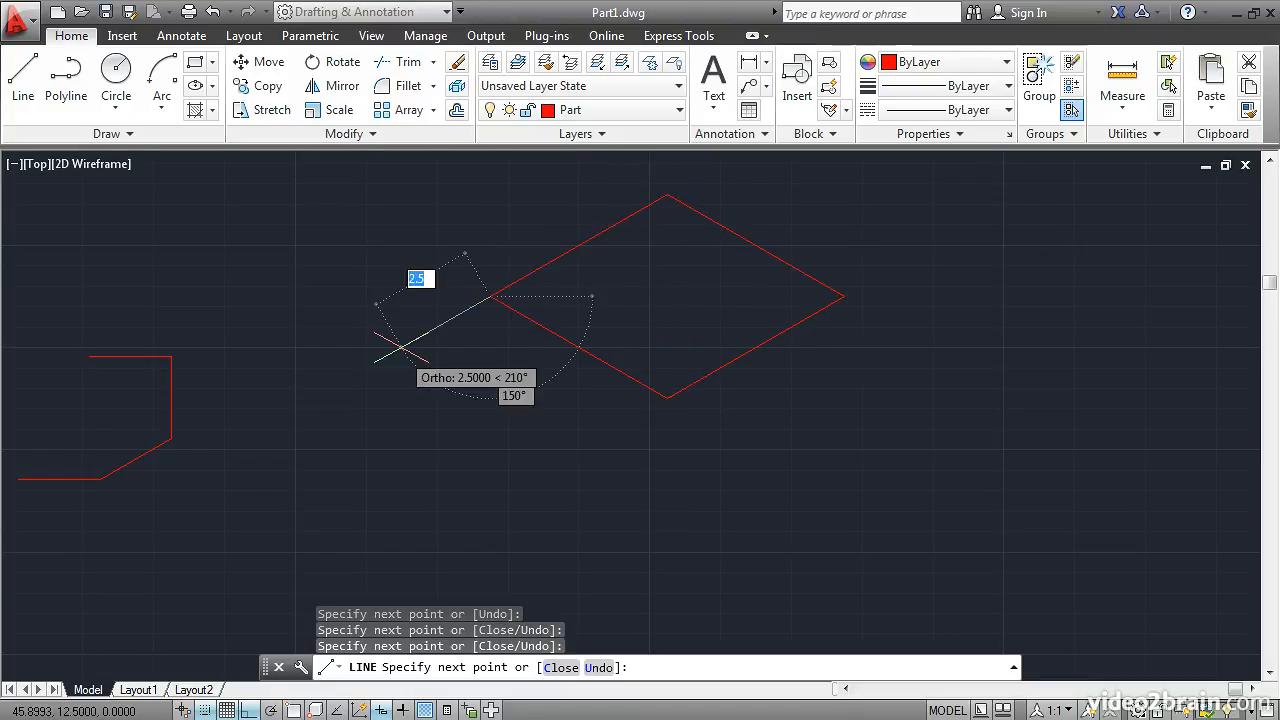
key(Escape)
Step: Switch to the right isoplane and draw the cube's right face with 5-unit lines from the top face's lowest corner to its right corner
key(Return)
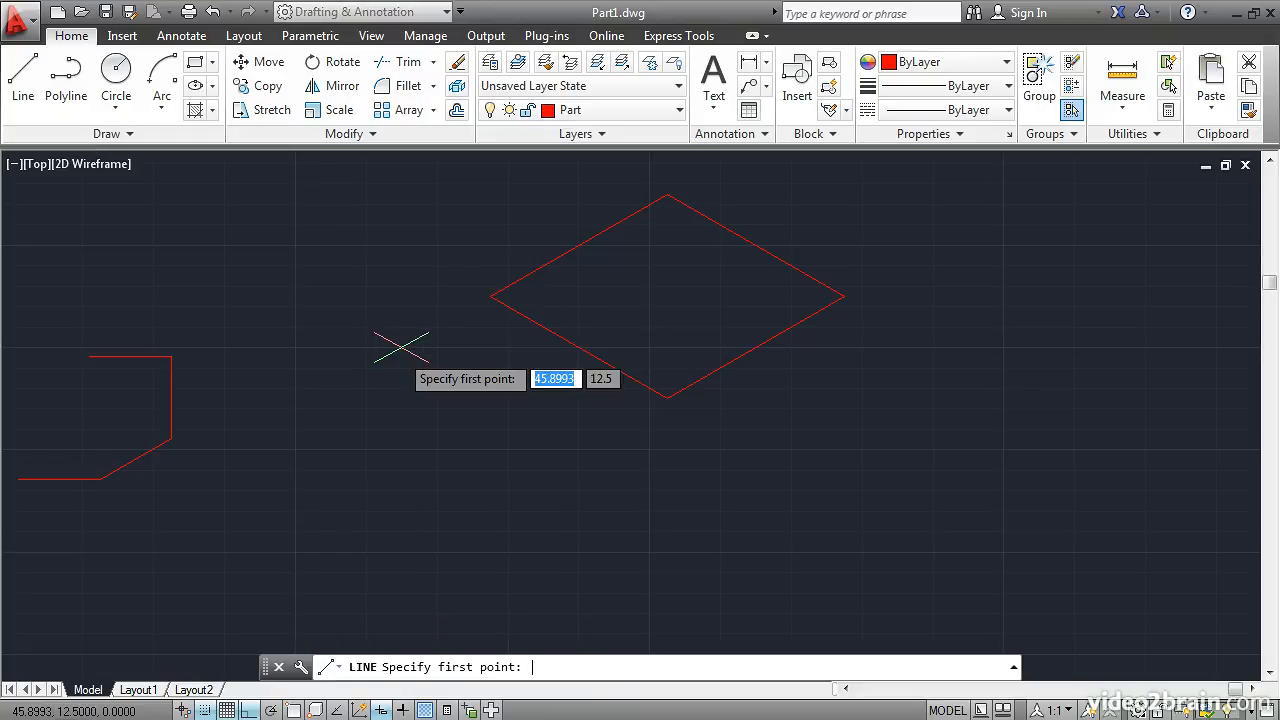
key(F5)
click(667, 397)
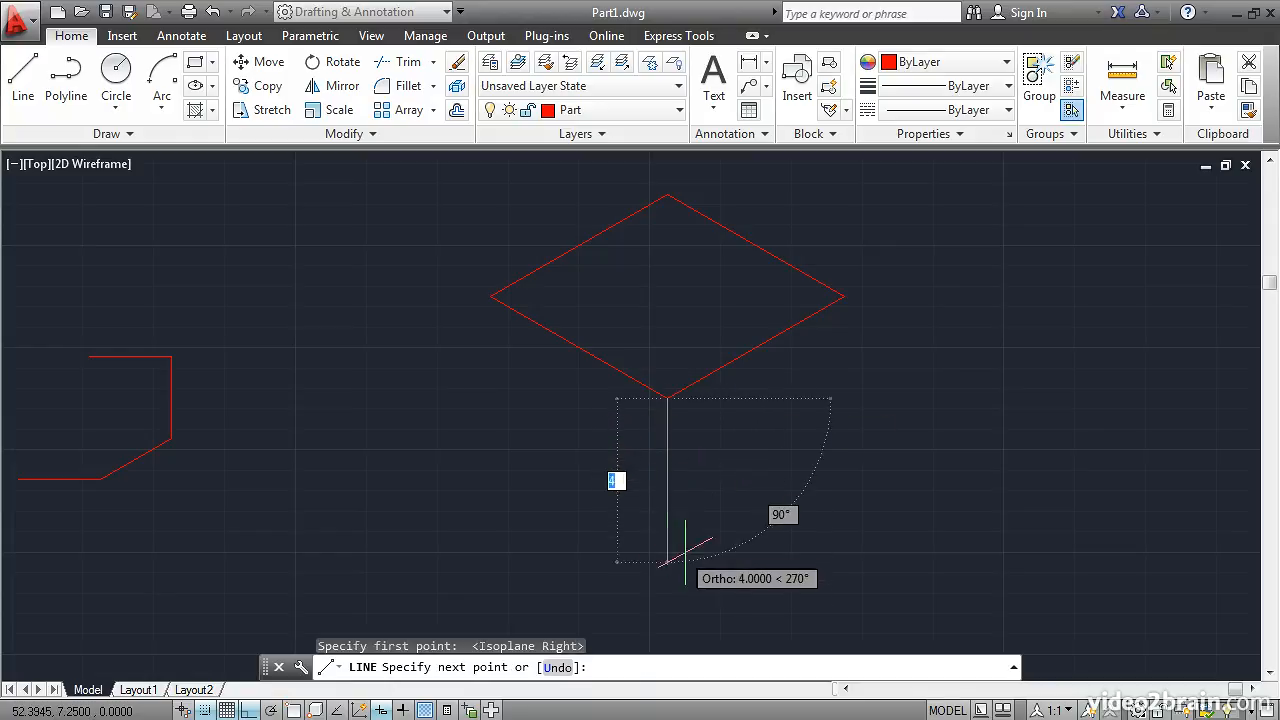
click(702, 600)
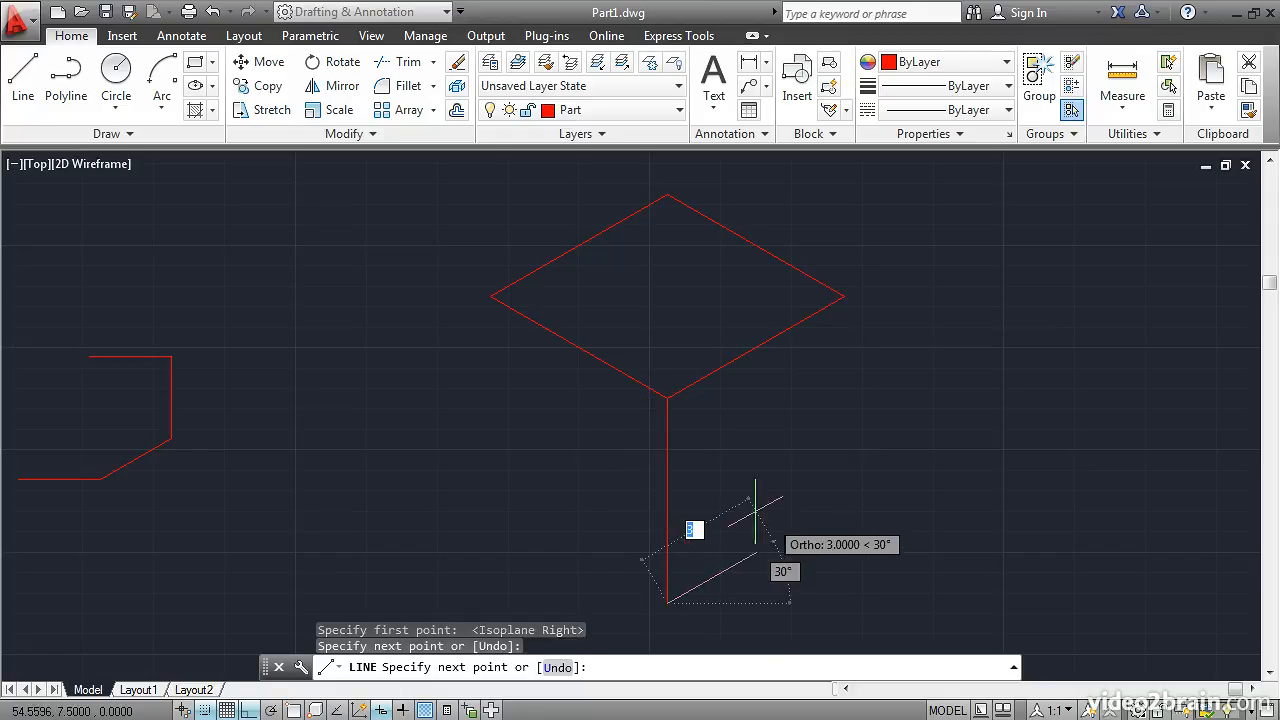
click(844, 500)
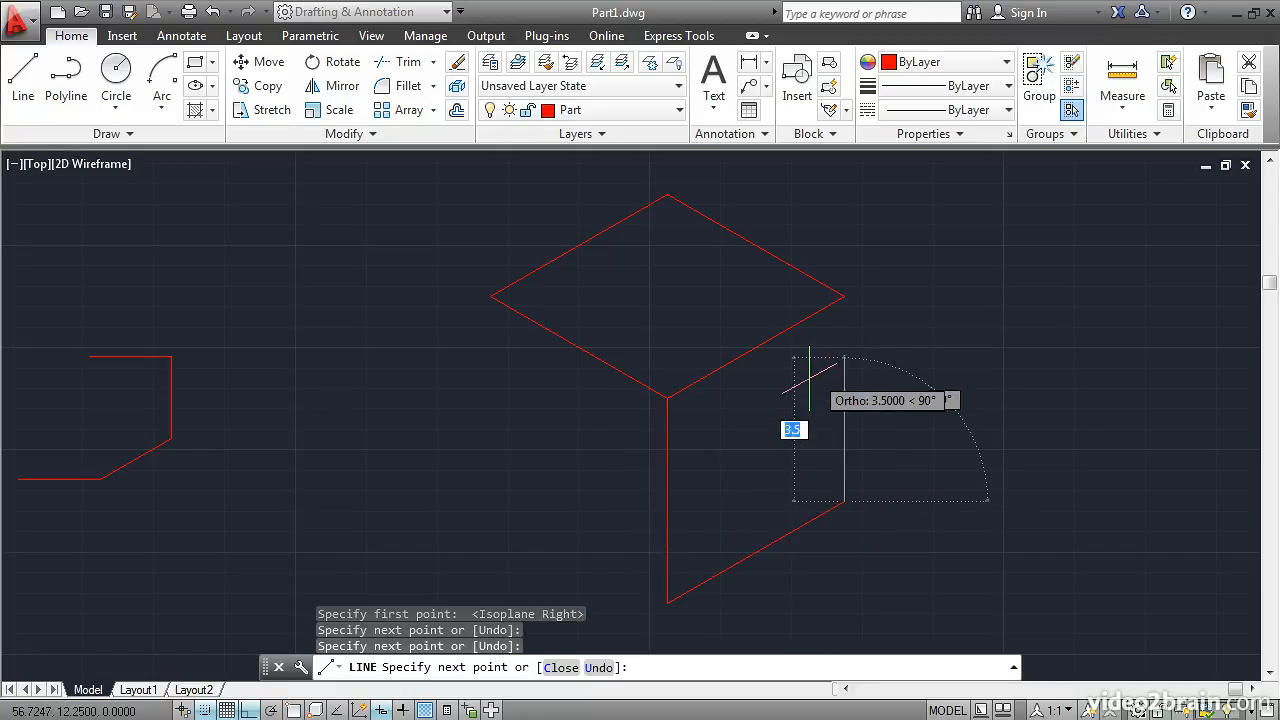
click(843, 292)
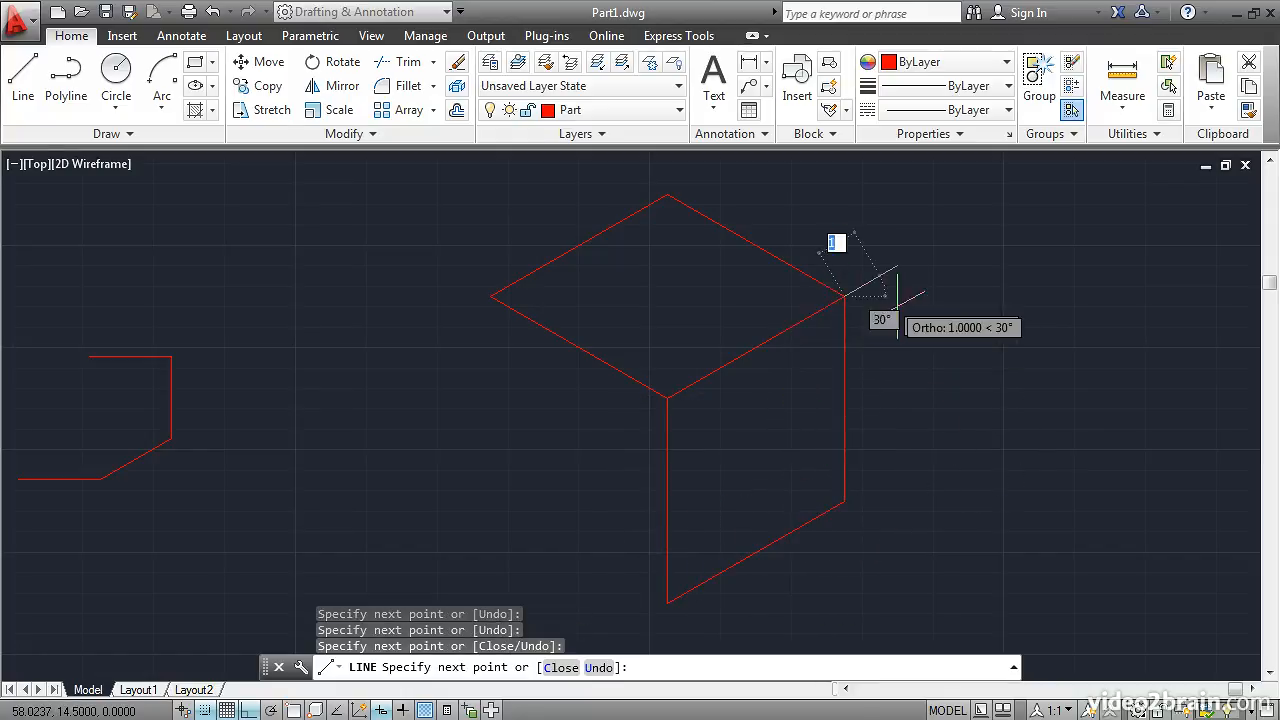
key(Return)
Step: Switch to the left isoplane and complete the cube's left face with 5-unit lines from the lowest corner to the top face's left corner
key(Return)
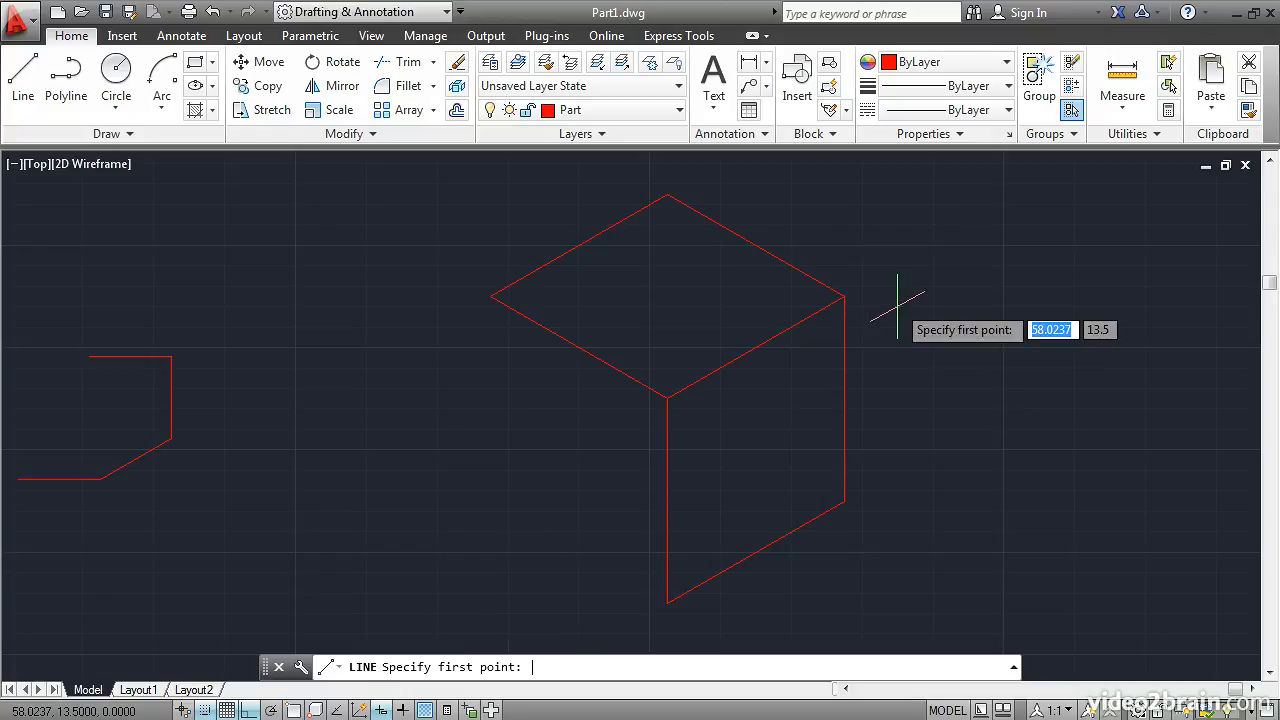
key(F5)
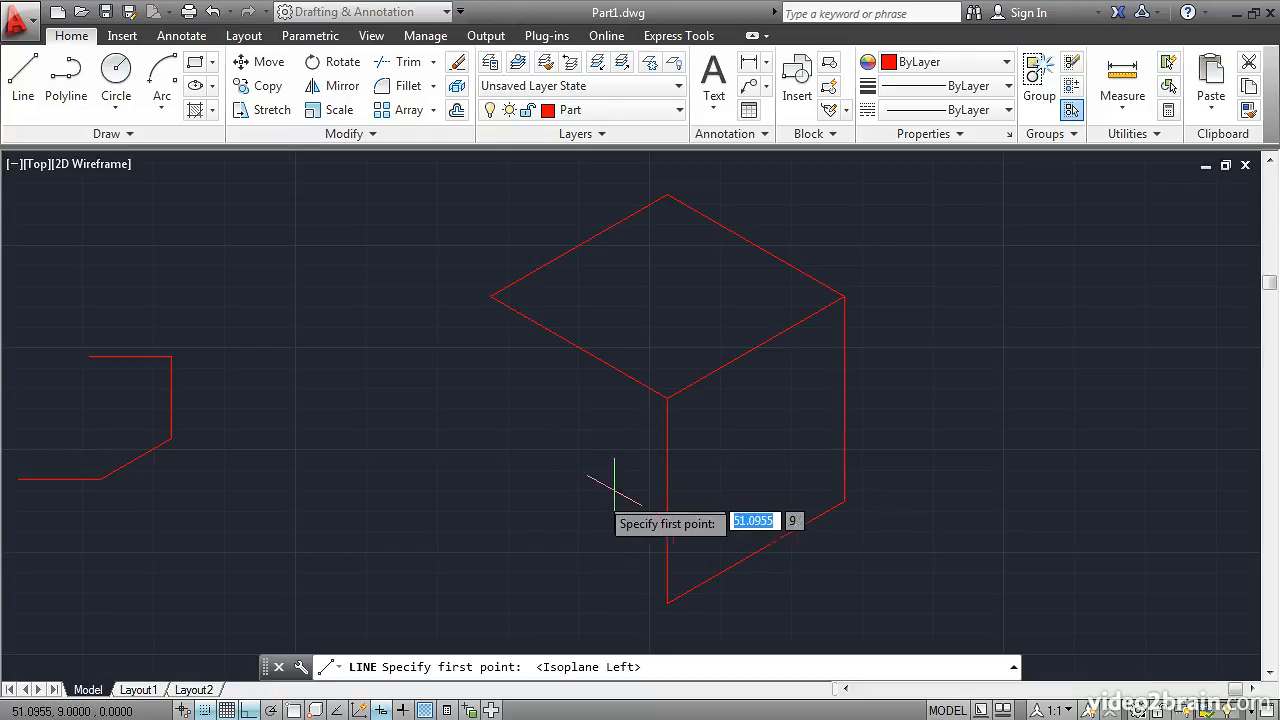
click(667, 601)
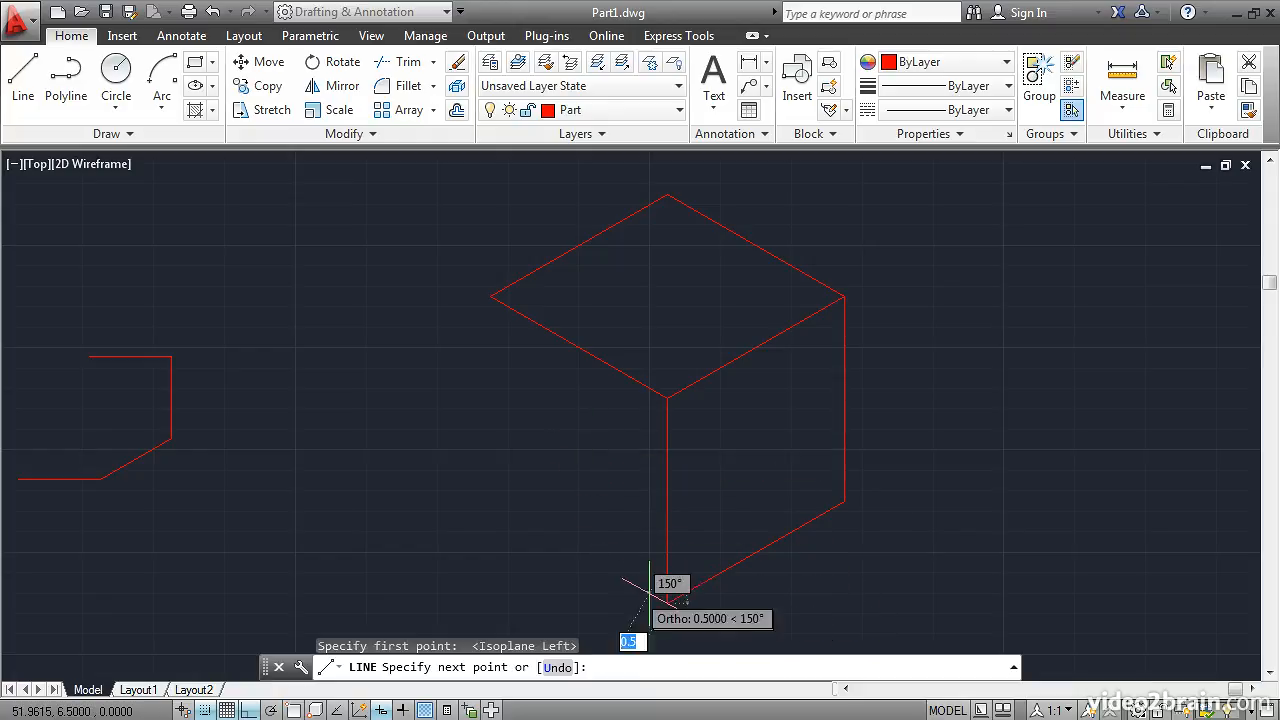
click(490, 503)
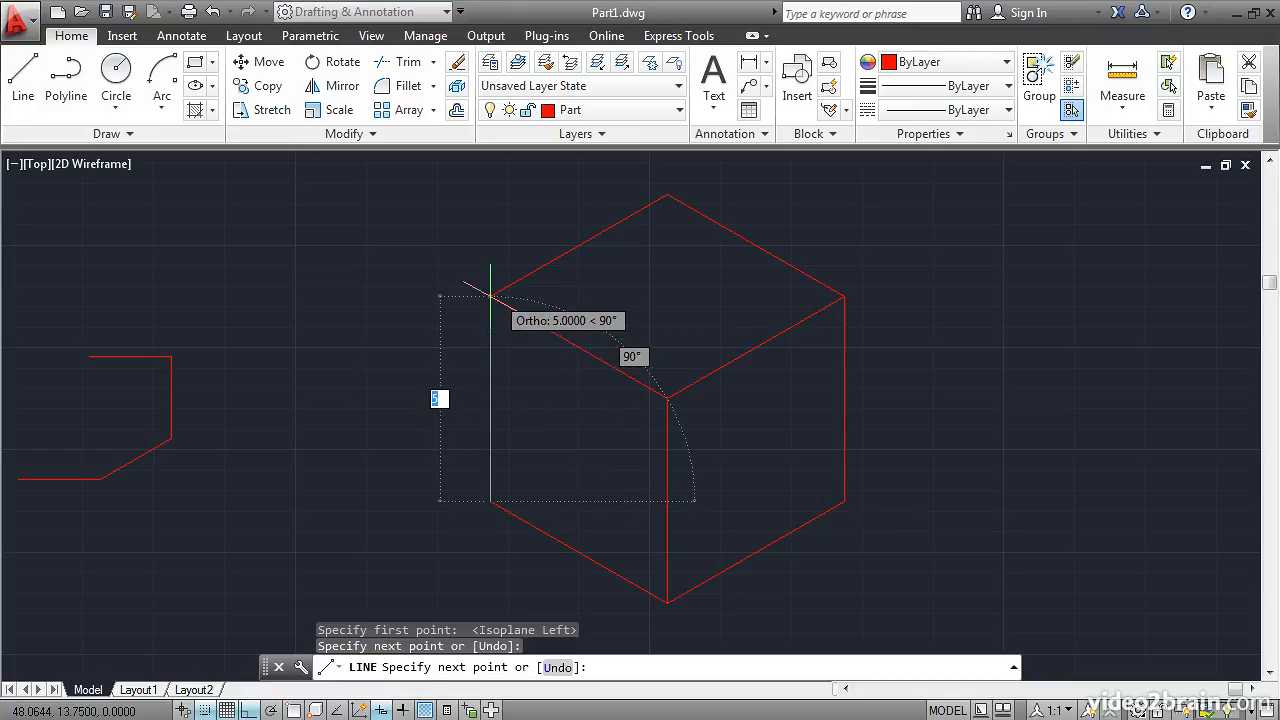
key(Return)
key(Return)
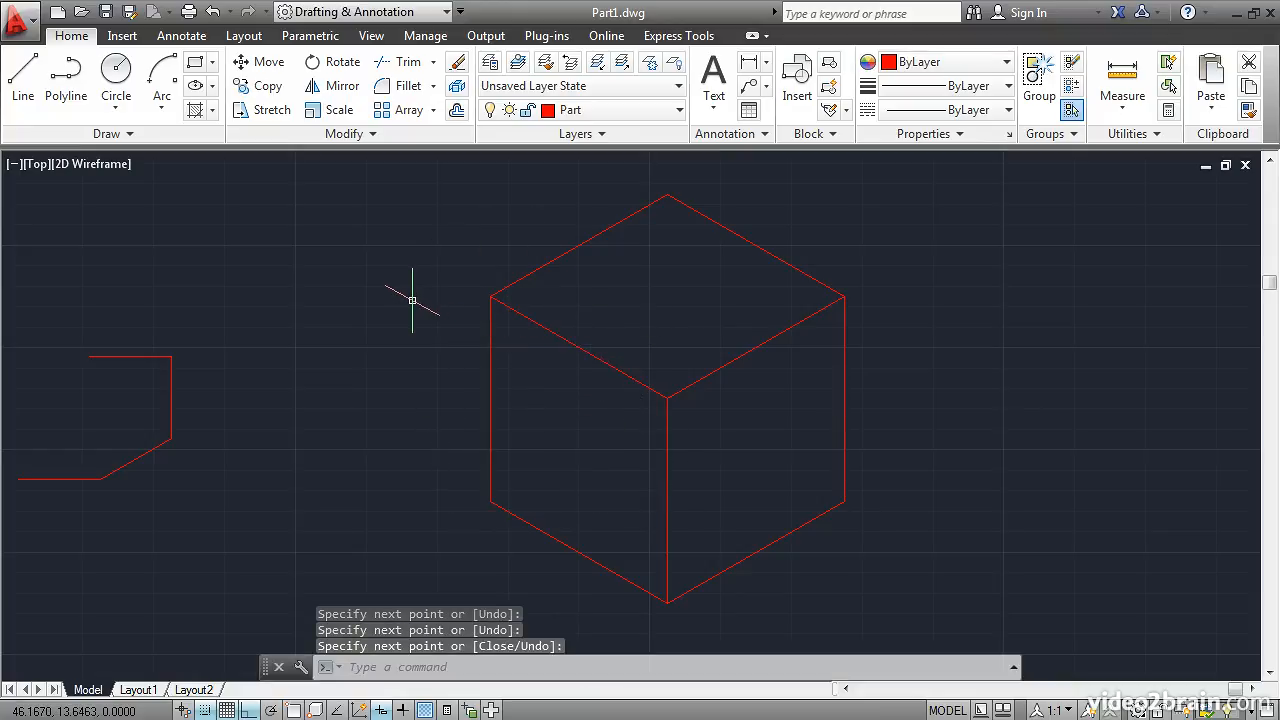